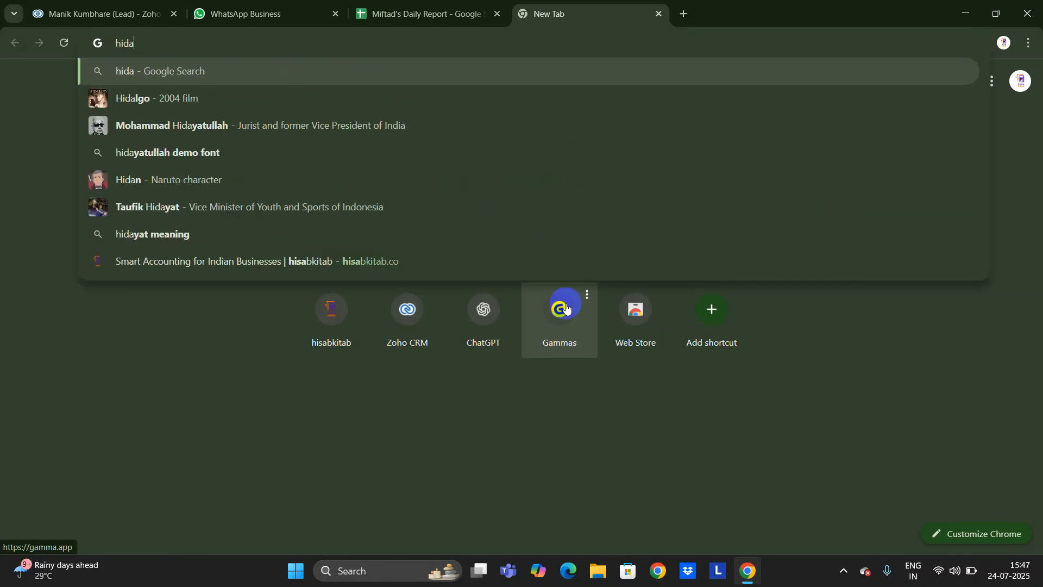
Complete 'hisa' in the address bar and open the suggested hisabkitab.co homepage.
key(BackSpace)
key(BackSpace)
text(sabkitab.co)
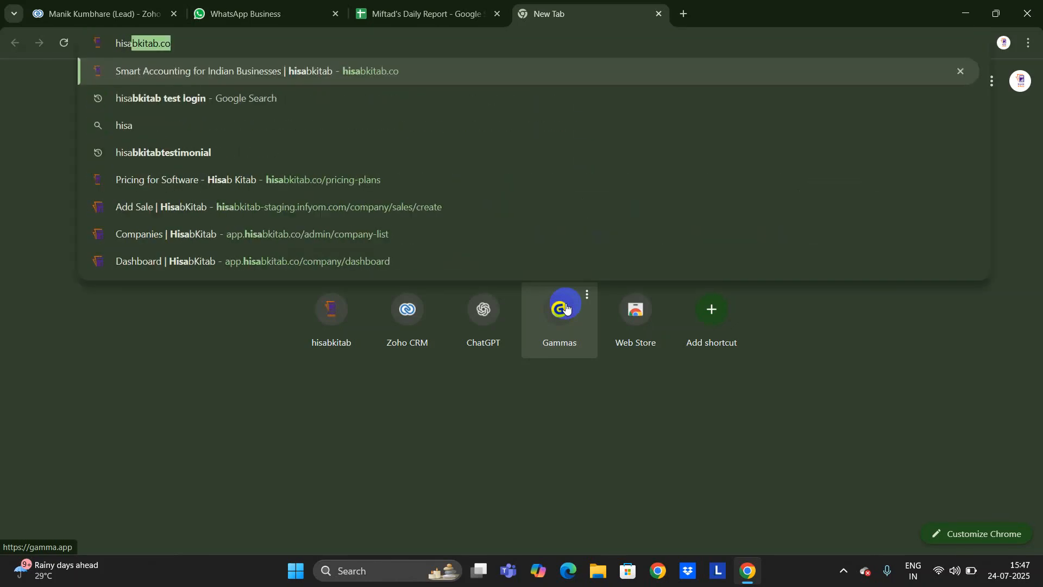
key(Return)
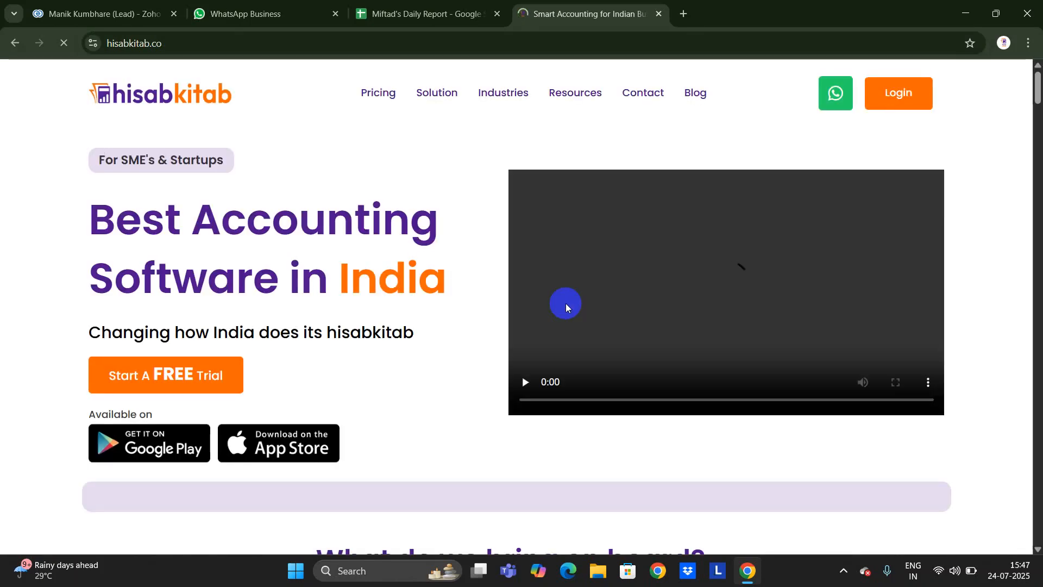
Browse the HisabKitab homepage, then sign in through the Login page.
scroll(416, 383, down, 1)
scroll(416, 383, down, 4)
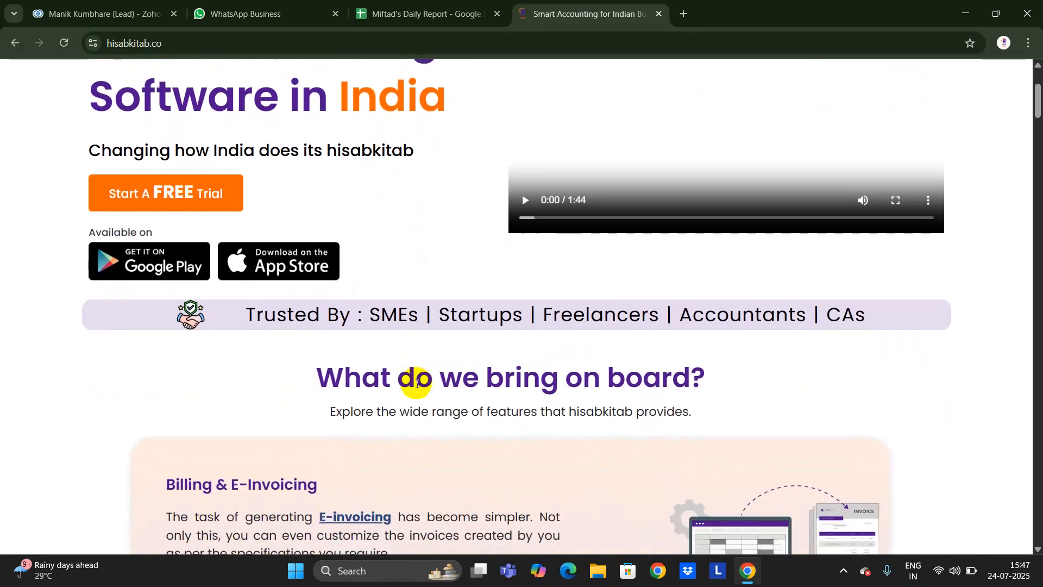
scroll(416, 382, up, 5)
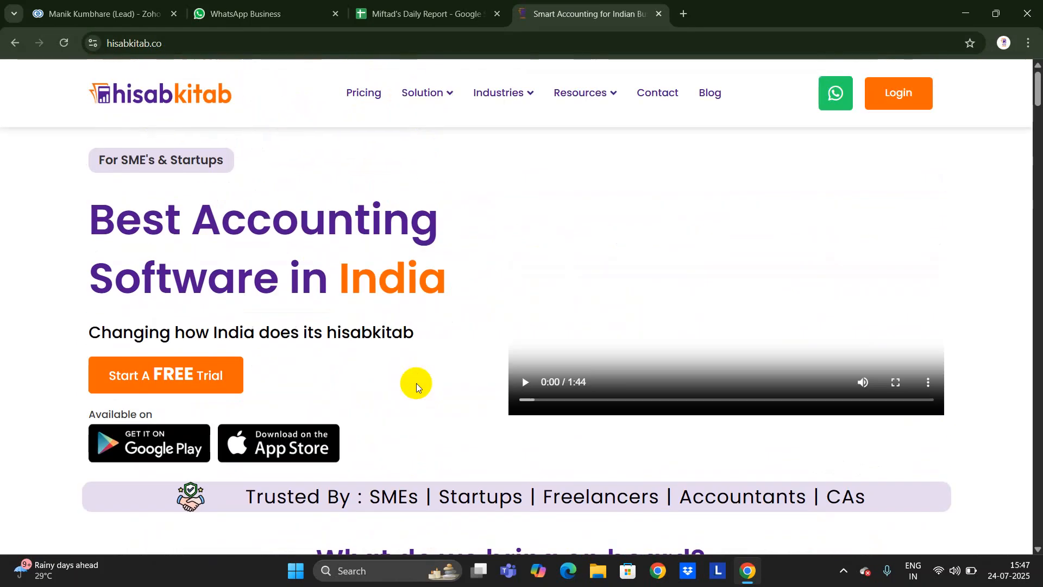
click(912, 106)
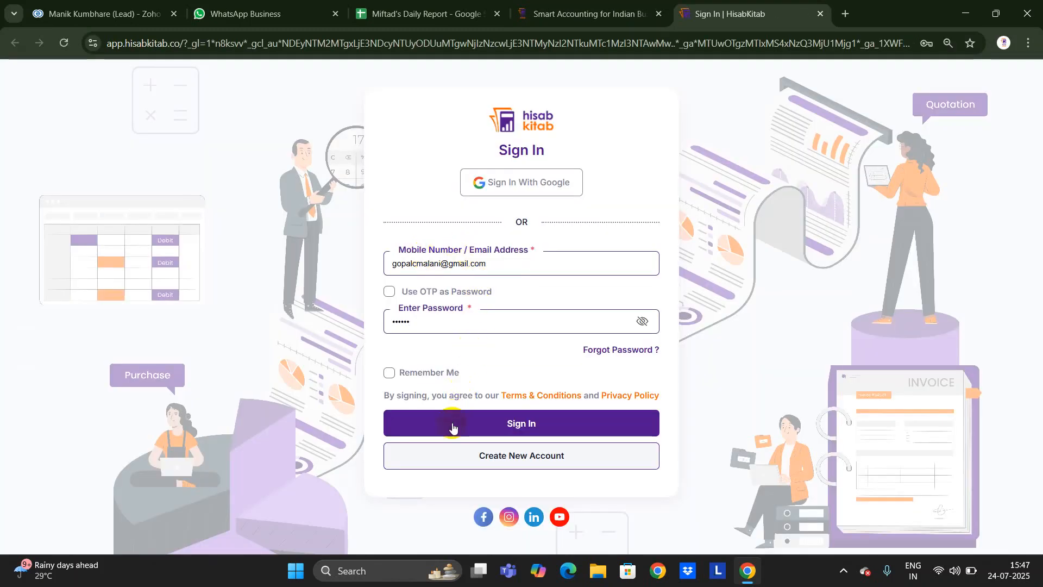
click(457, 419)
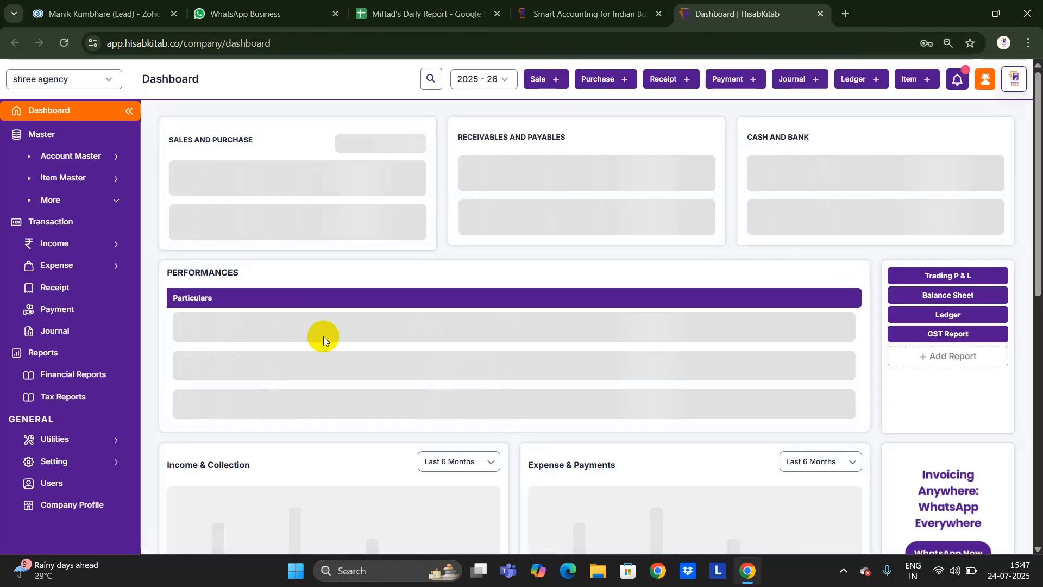
Review the shree agency dashboard's sales 54,999.00 and receivables 64,899.00, then open the account menu.
scroll(328, 312, down, 5)
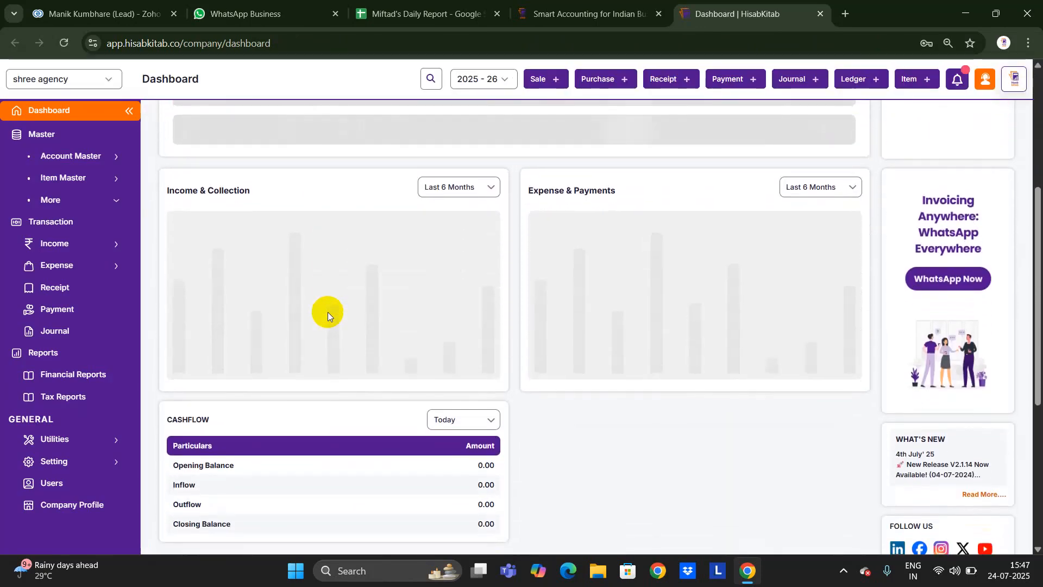
scroll(328, 312, up, 5)
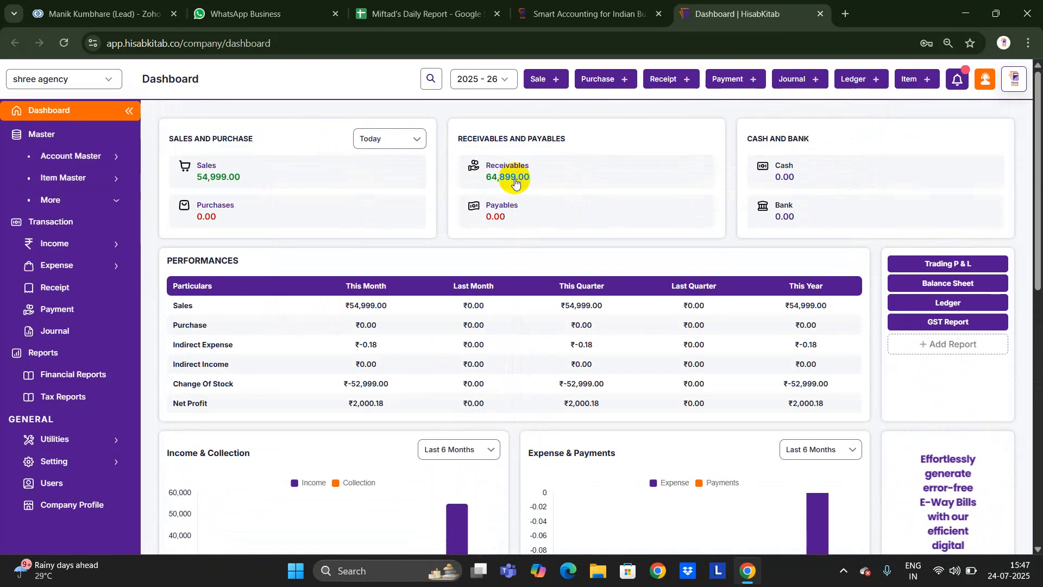
click(1013, 79)
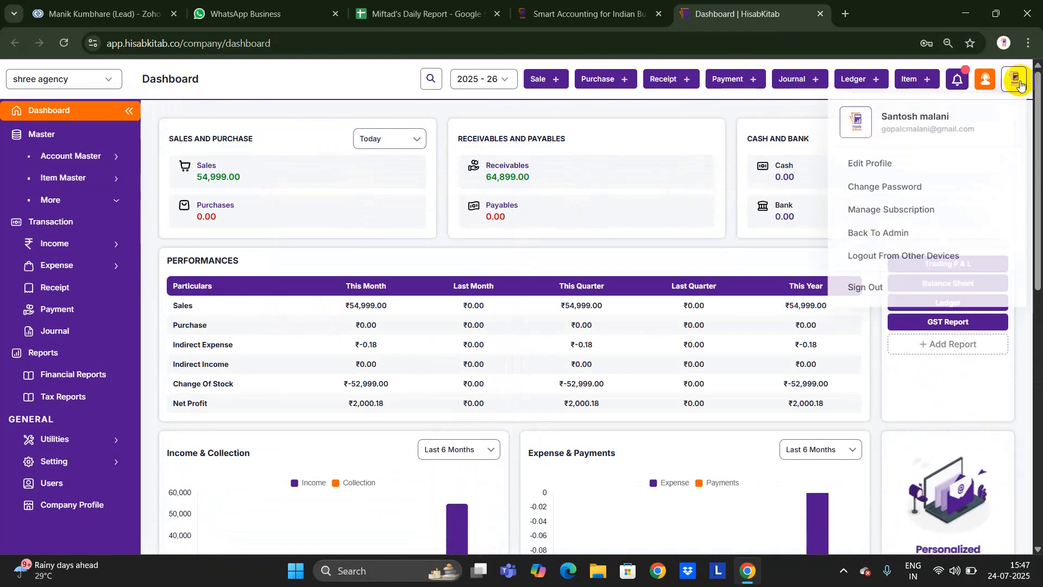
Add DHANLAXMI ENTERPRISE as a GST-applicable company, auto-filling its details from the suggested GSTIN.
click(897, 231)
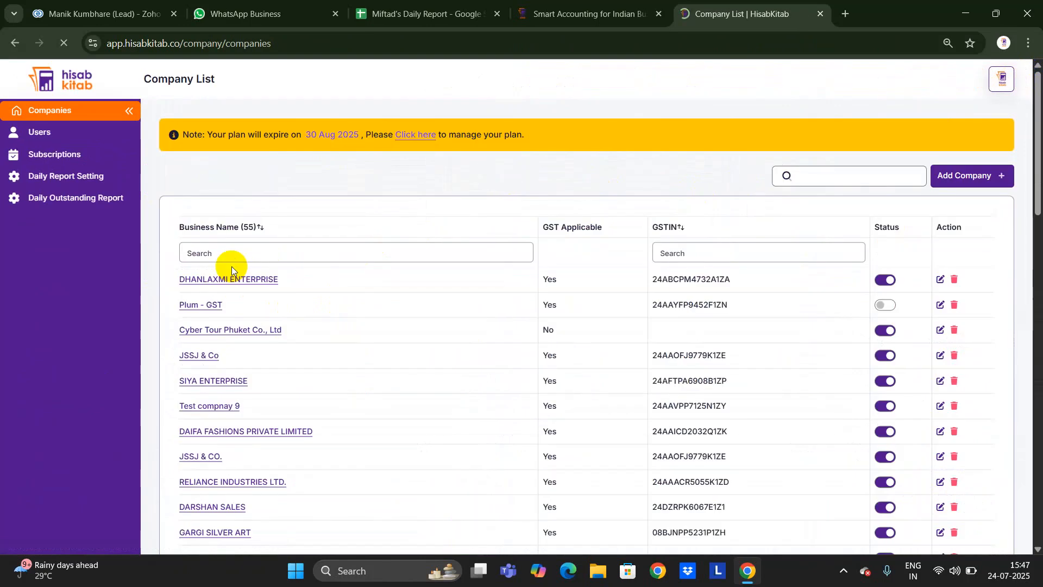
click(950, 175)
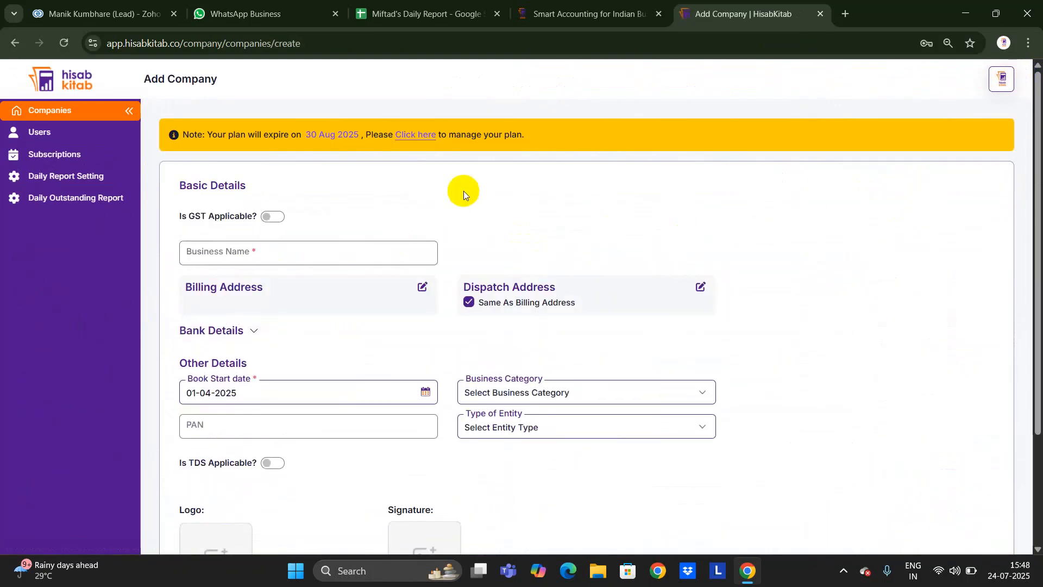
click(270, 218)
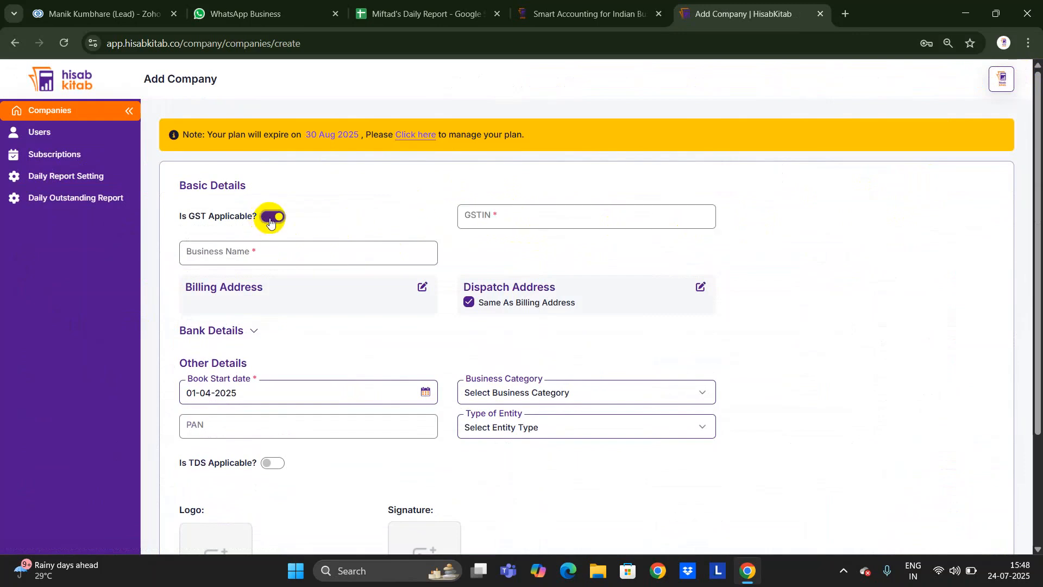
click(552, 220)
click(551, 250)
scroll(512, 291, down, 1)
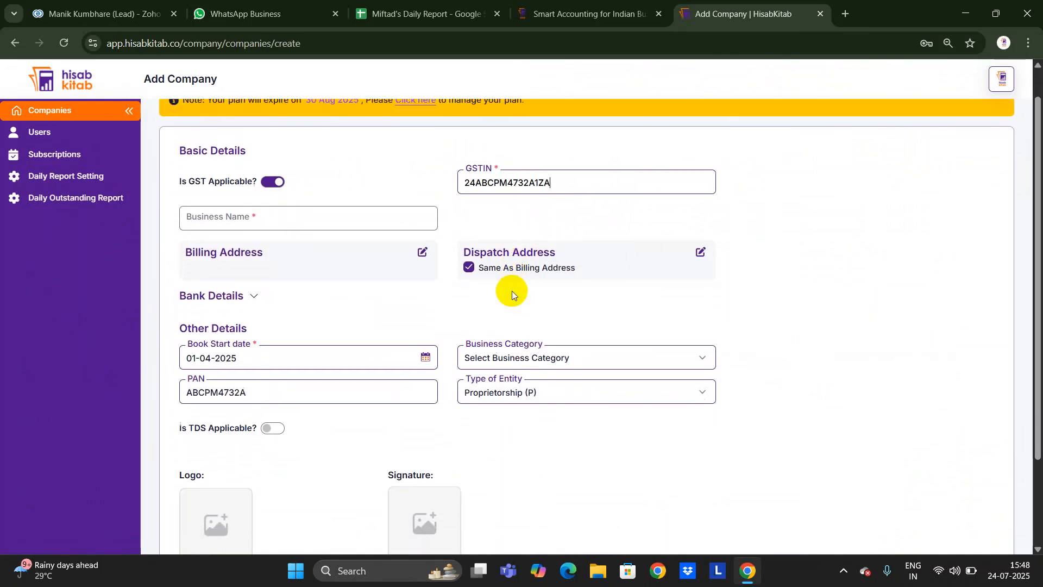
scroll(513, 291, down, 1)
scroll(512, 294, down, 1)
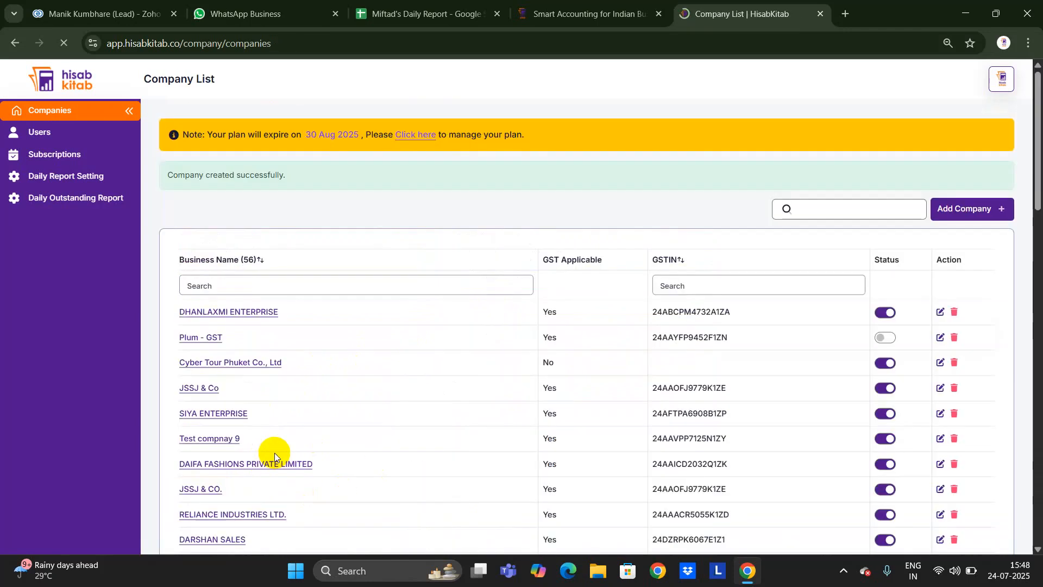
Filter the company list by 'dha' and open DHANLAXMI ENTERPRISE.
click(283, 279)
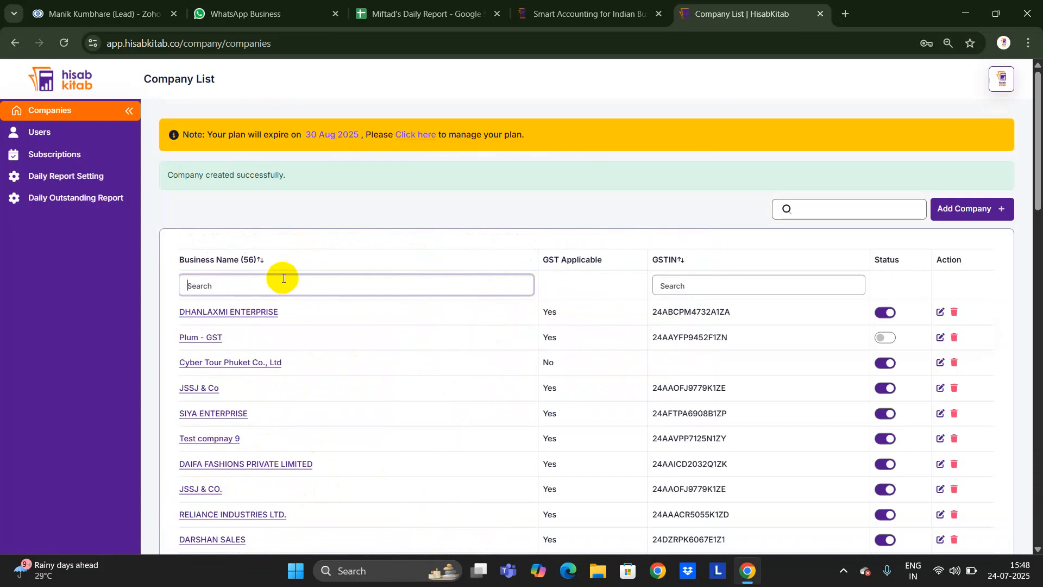
text(dha)
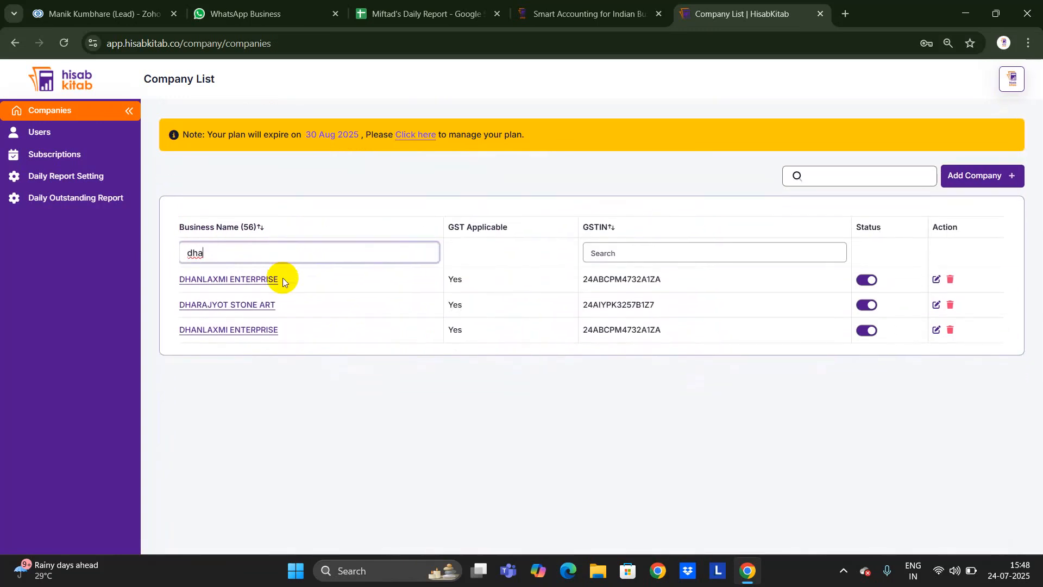
click(255, 329)
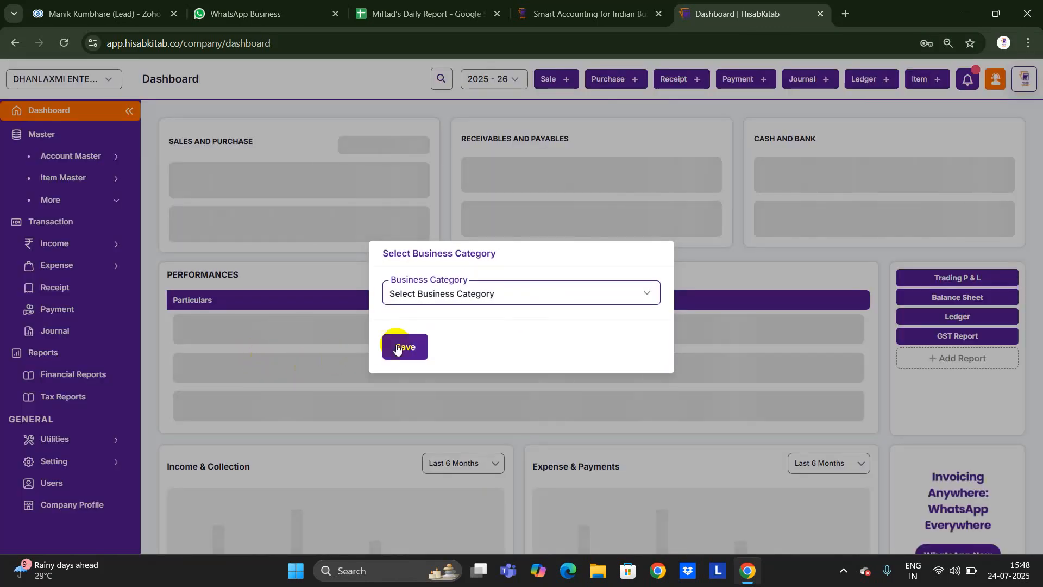
Choose Hardware as the business category and save it.
click(463, 300)
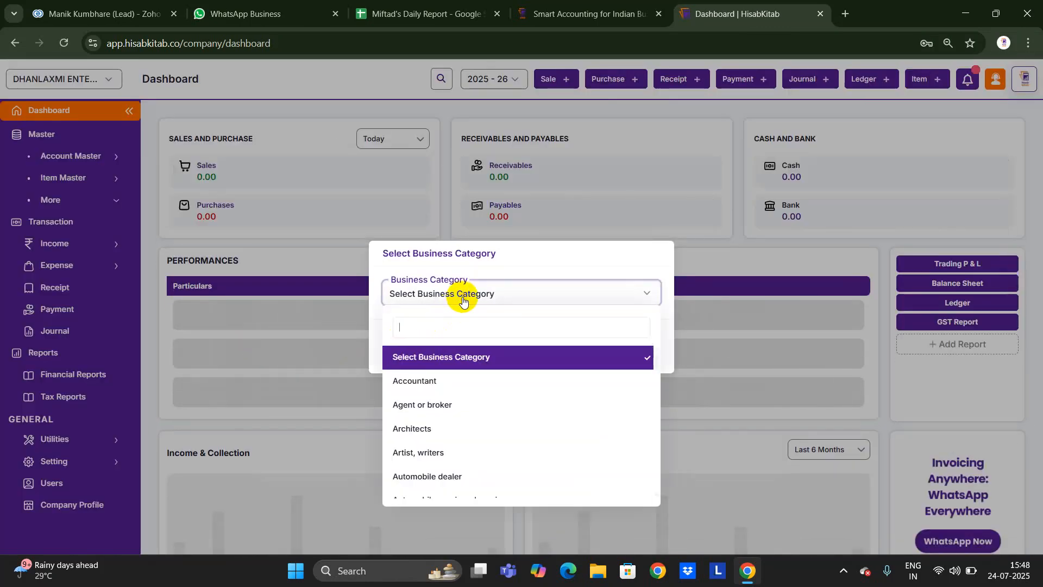
text(har)
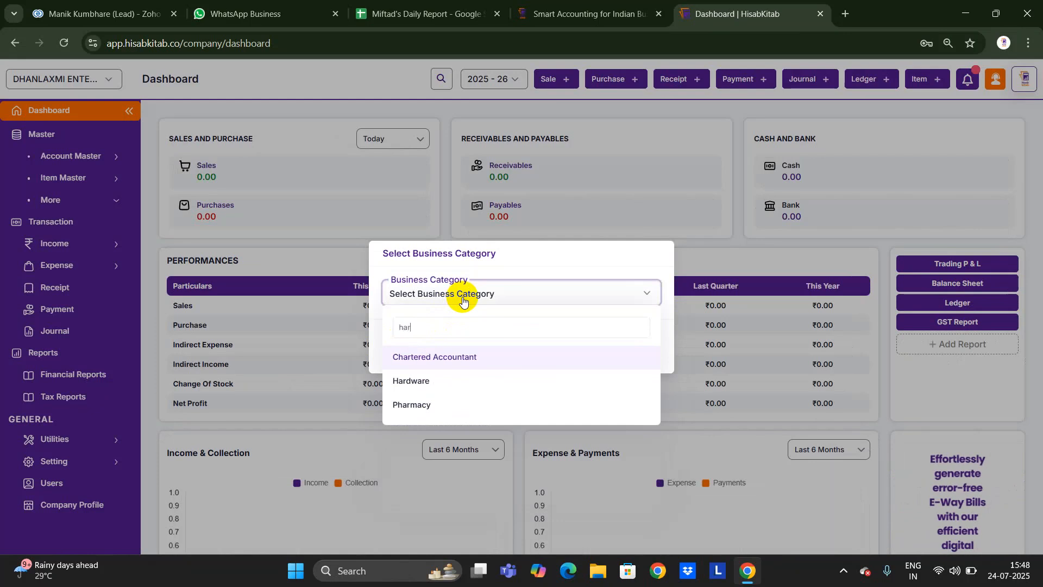
text(d)
key(Return)
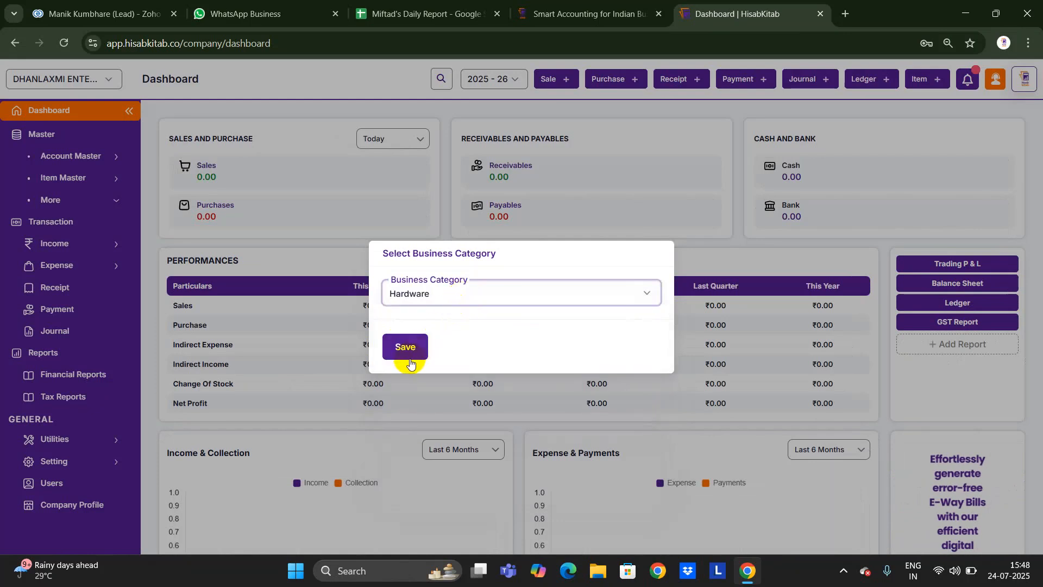
click(406, 344)
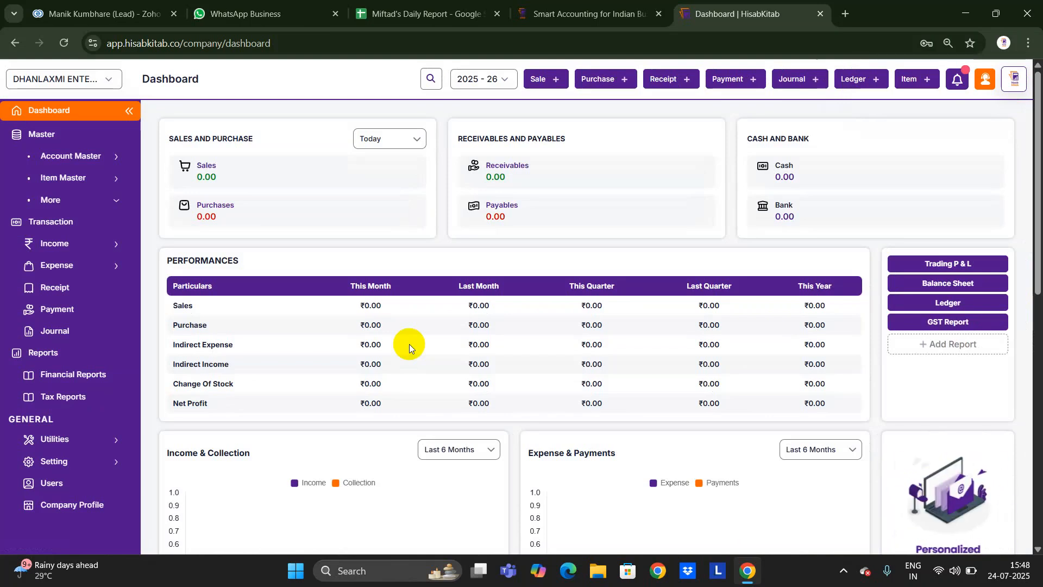
View the company profile, return to the dashboard, and start a new item.
click(75, 508)
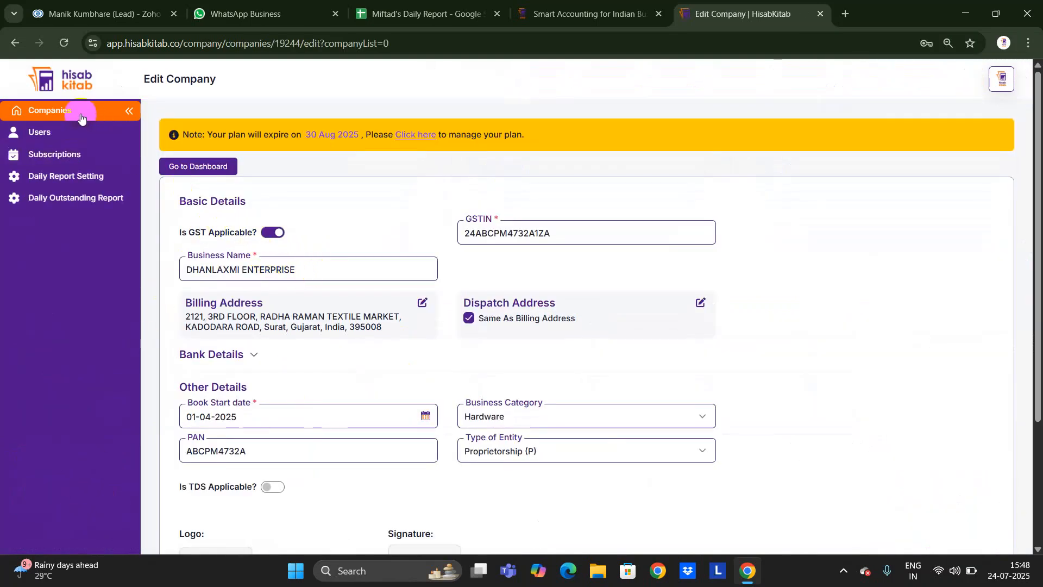
key(alt+Left)
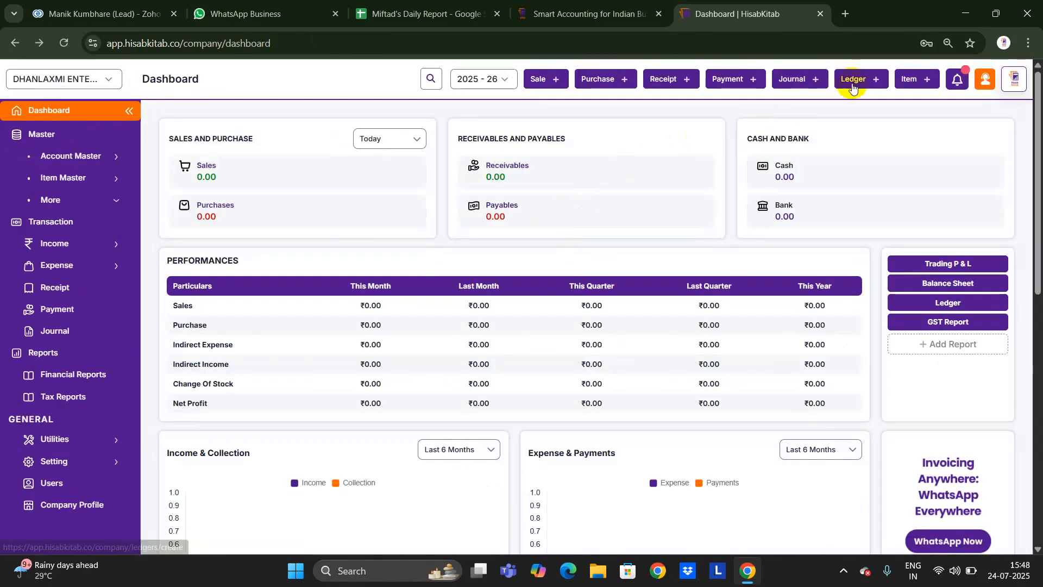
click(921, 81)
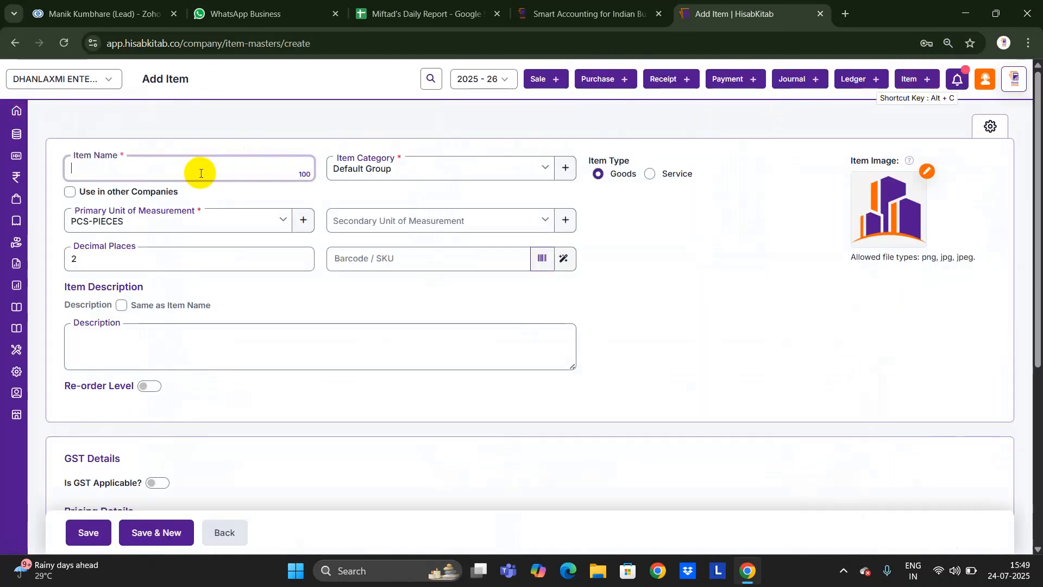
Name the item Plywood and choose SQF-SQUARE FEET as its primary unit.
text(Plywood)
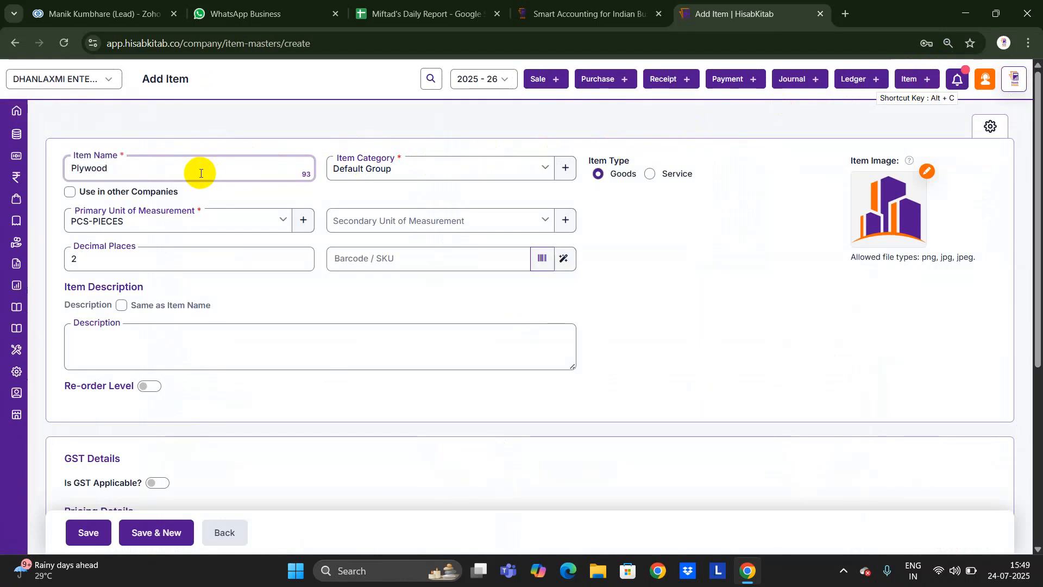
click(210, 221)
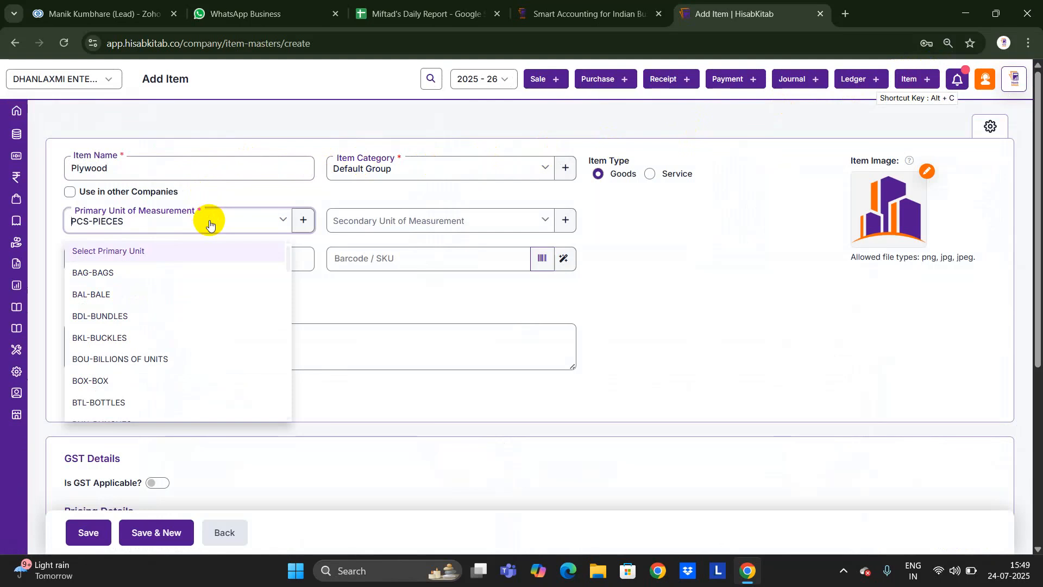
text(sq)
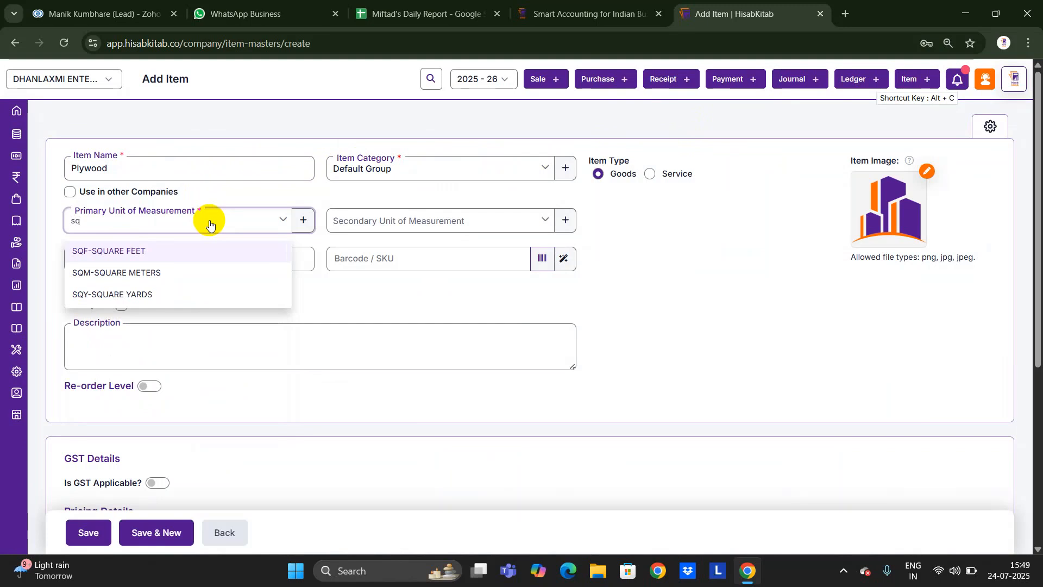
key(Return)
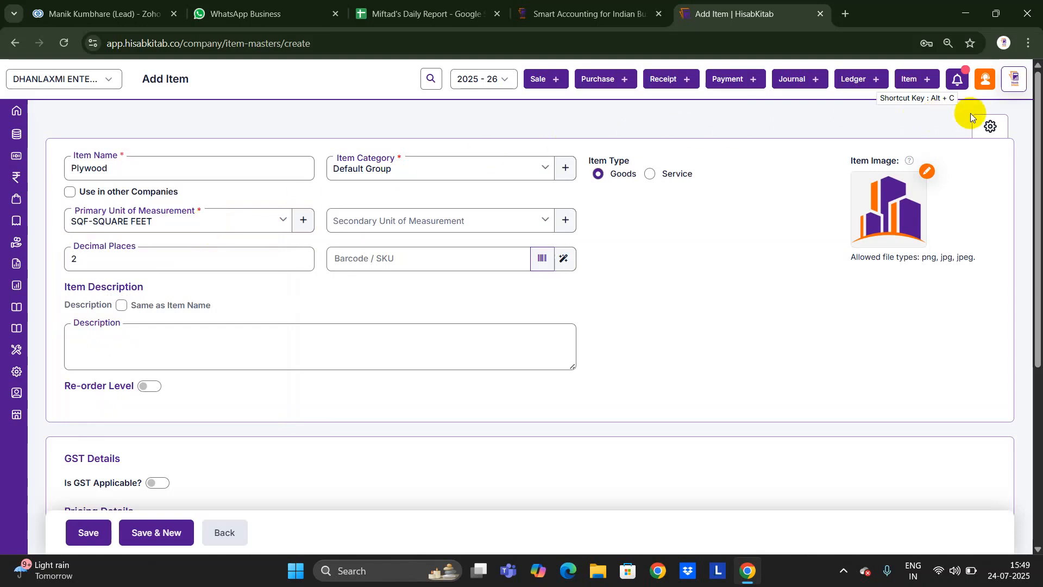
Create a Number-type Length custom field enabled for all items, all transactions and printing.
click(991, 126)
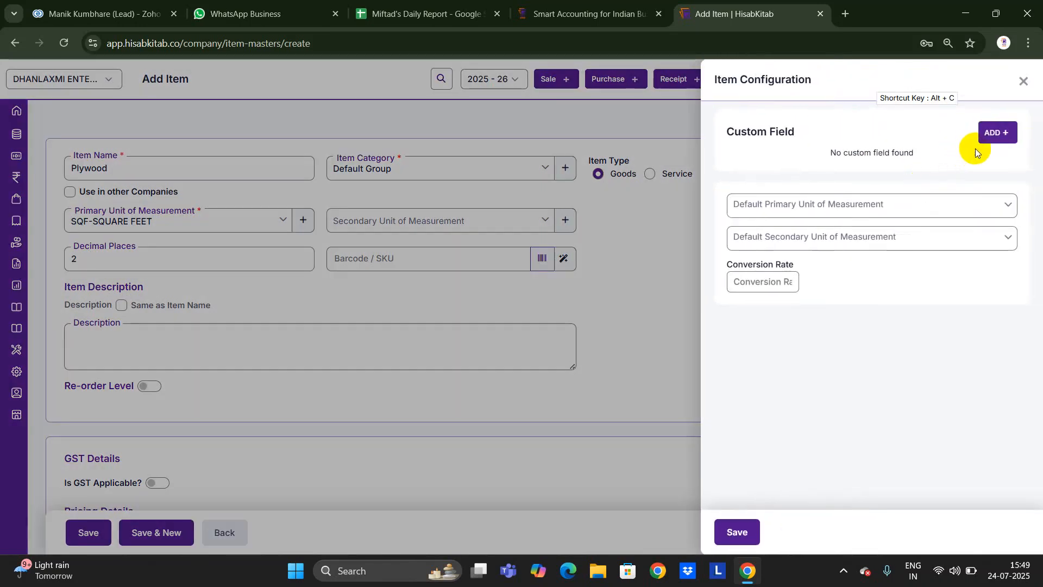
click(997, 132)
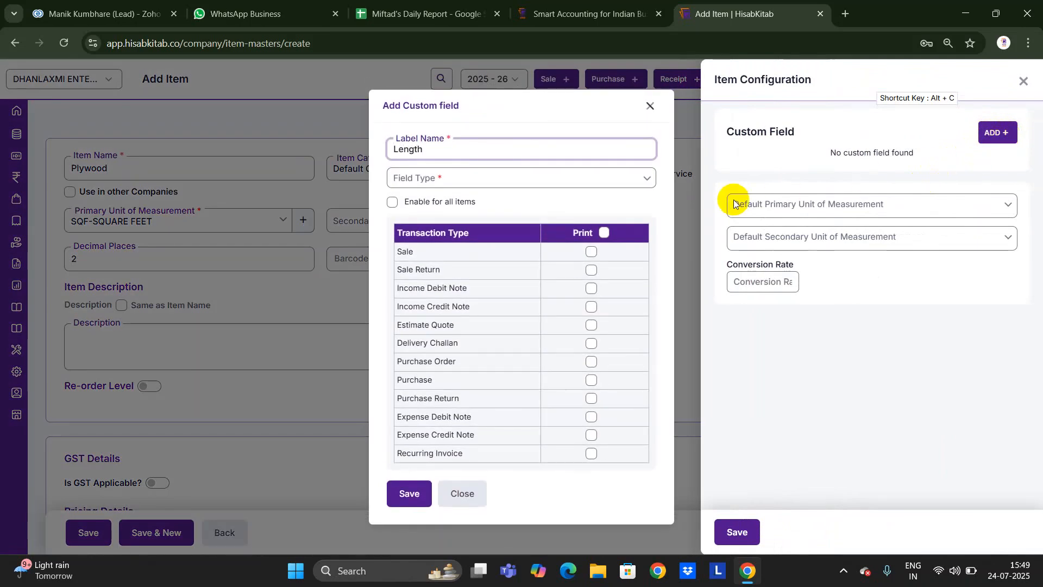
click(568, 170)
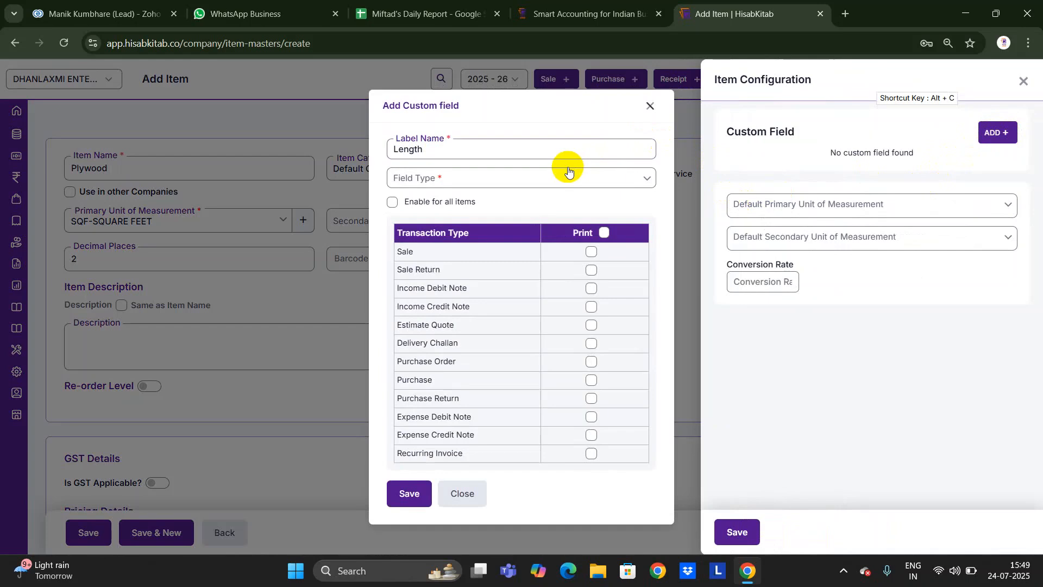
click(565, 175)
text(num)
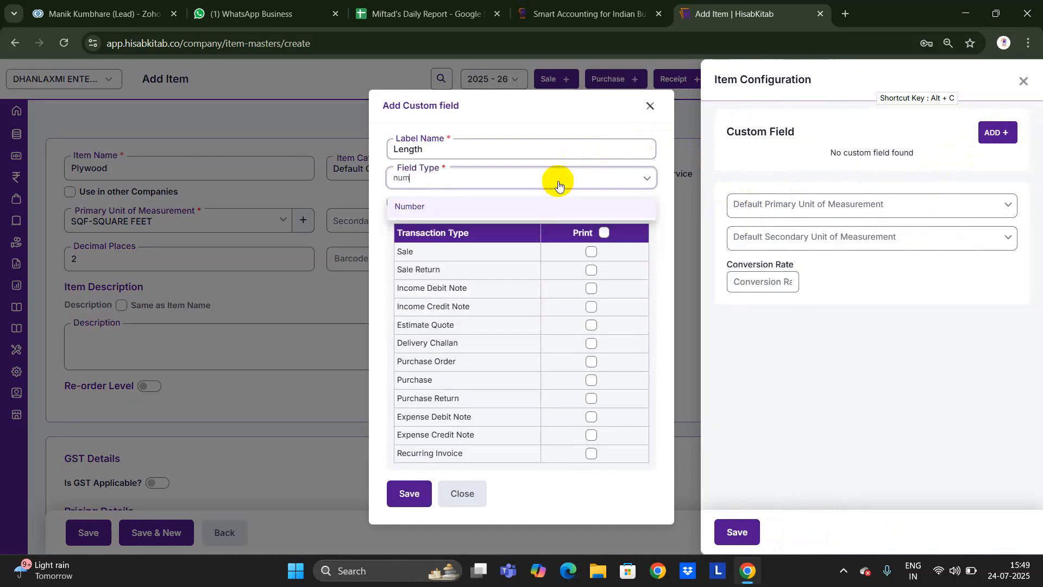
key(Return)
click(389, 237)
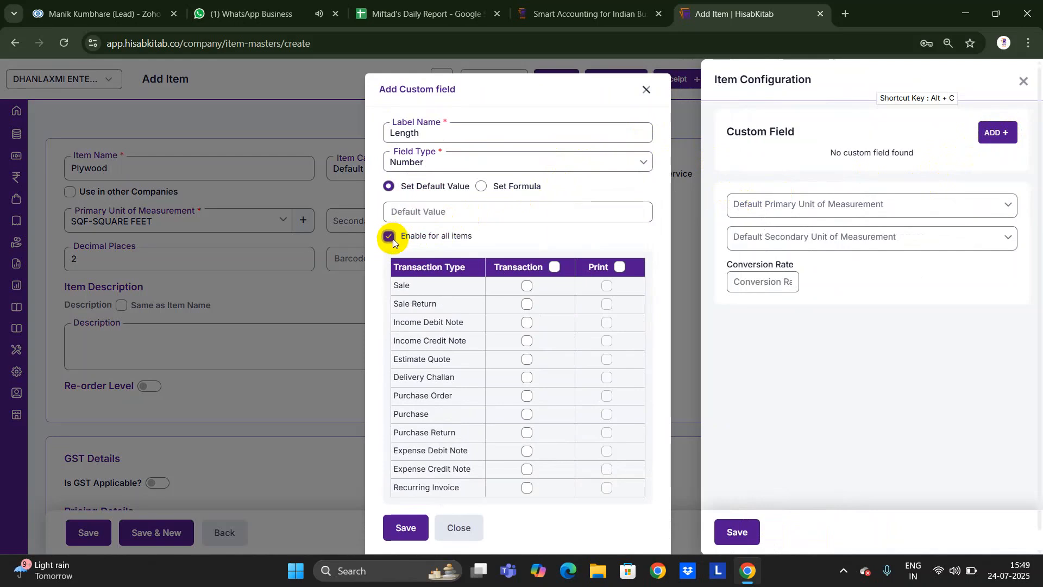
click(553, 267)
click(624, 268)
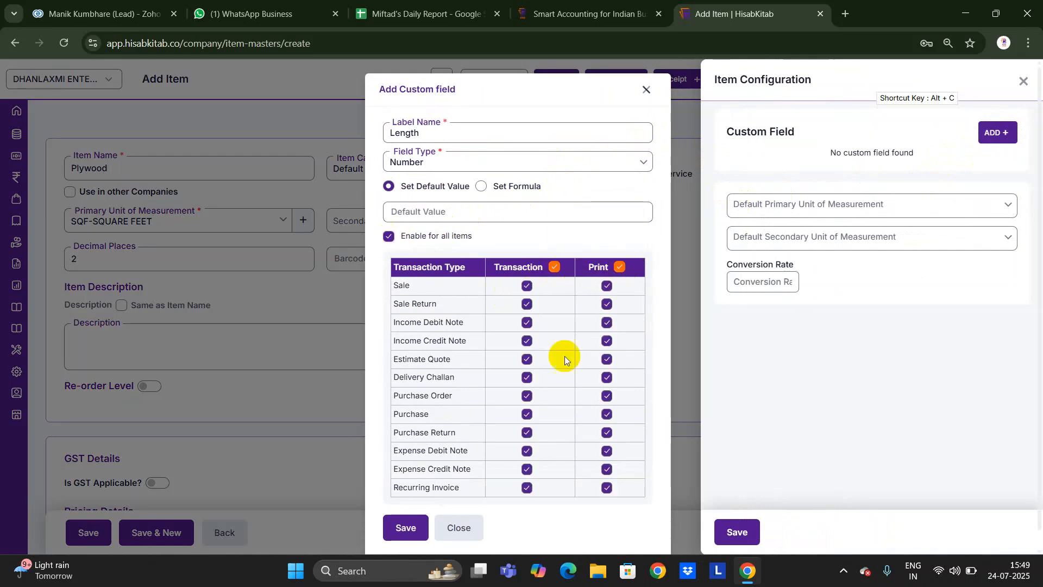
click(406, 528)
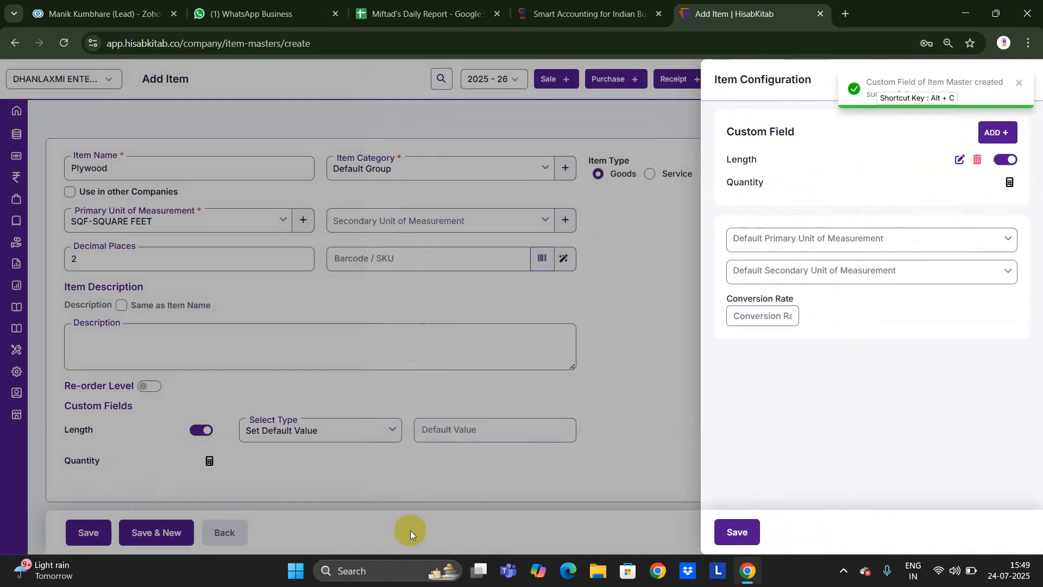
Create a Number-type Width custom field enabled for all items, all transactions and printing.
click(1000, 130)
text(Widh)
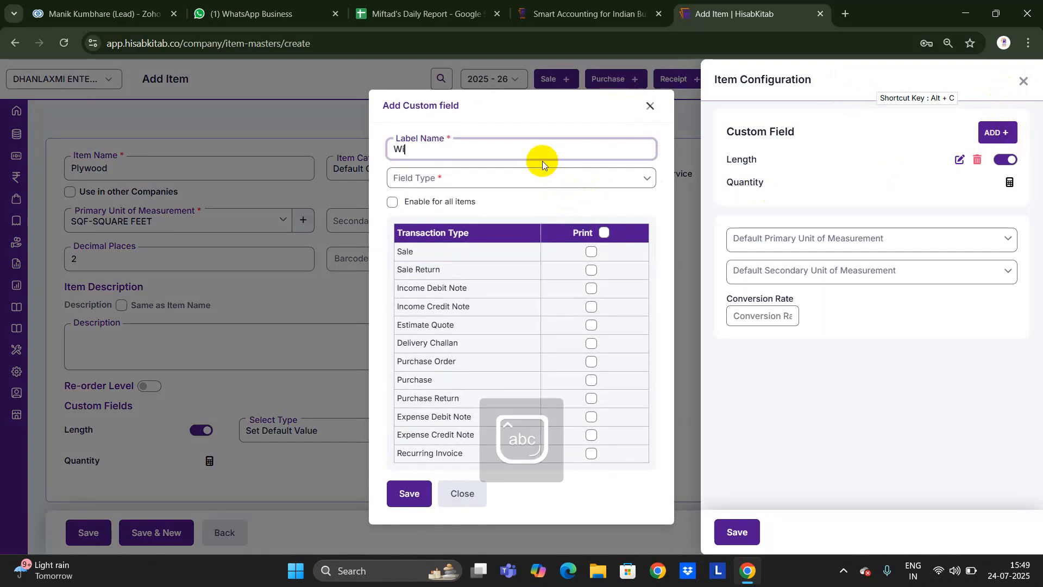
key(BackSpace)
text(th)
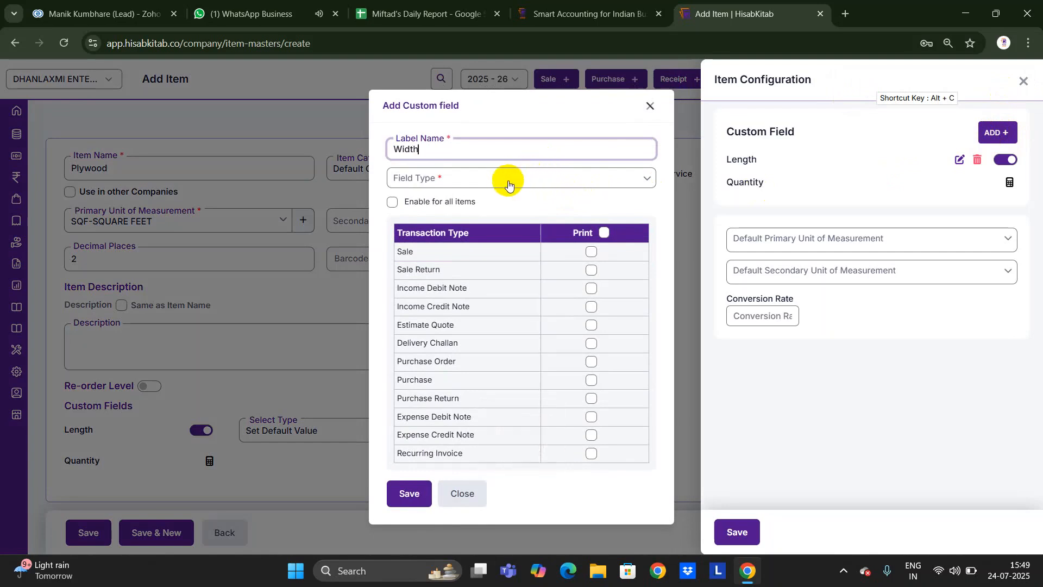
click(509, 179)
click(454, 249)
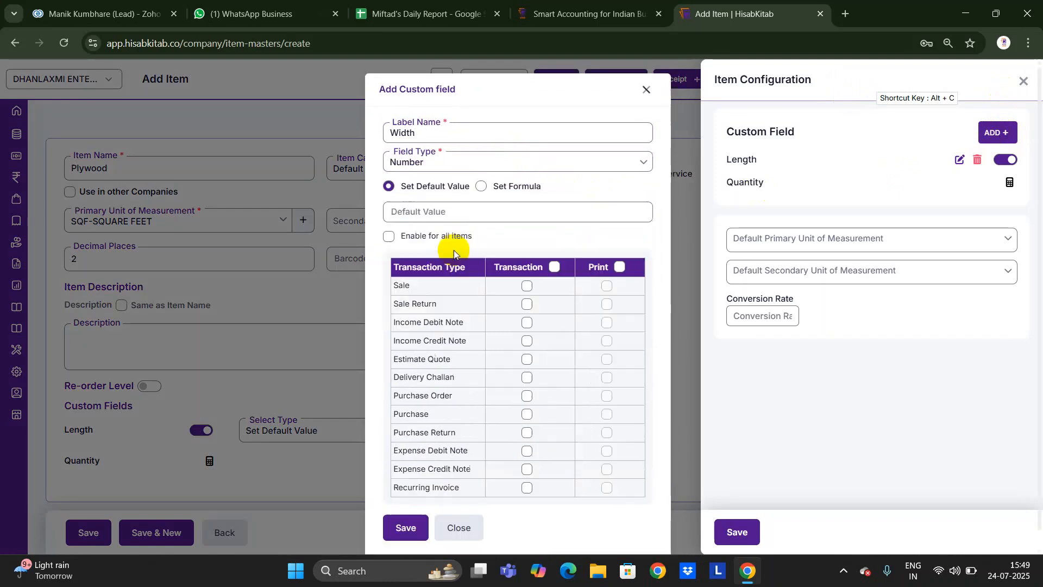
click(389, 237)
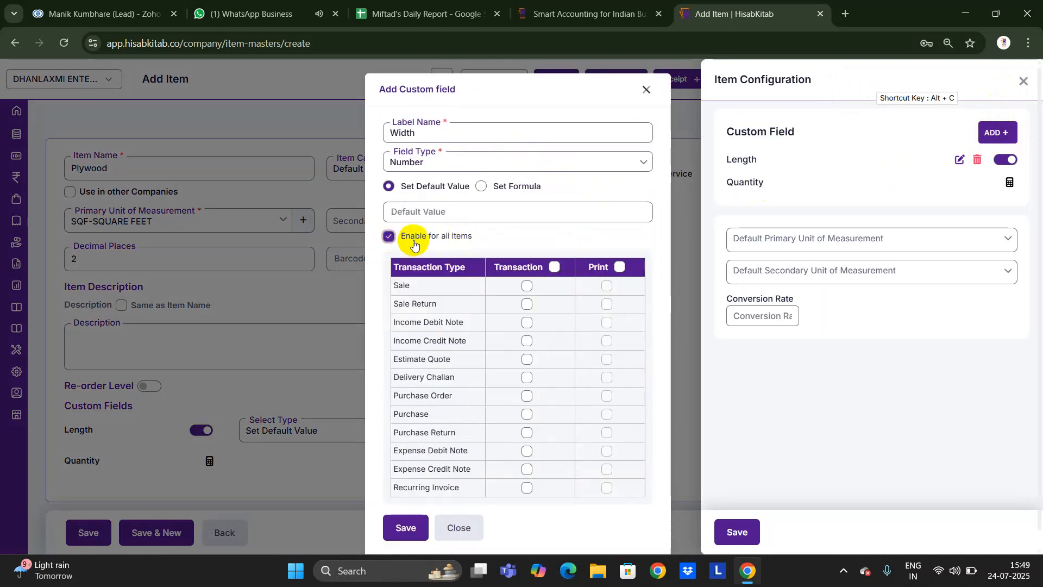
click(555, 268)
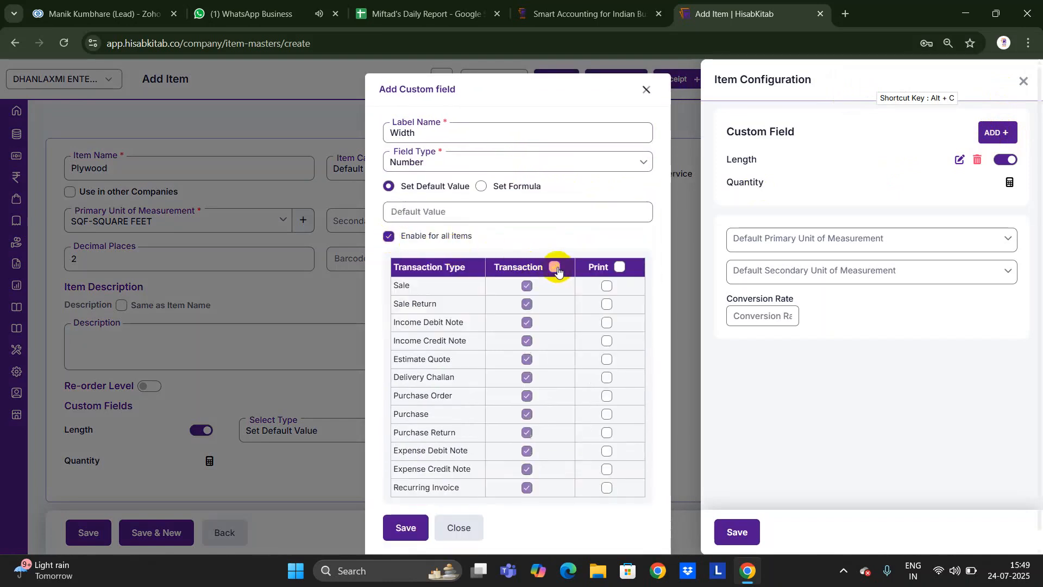
click(619, 267)
click(406, 528)
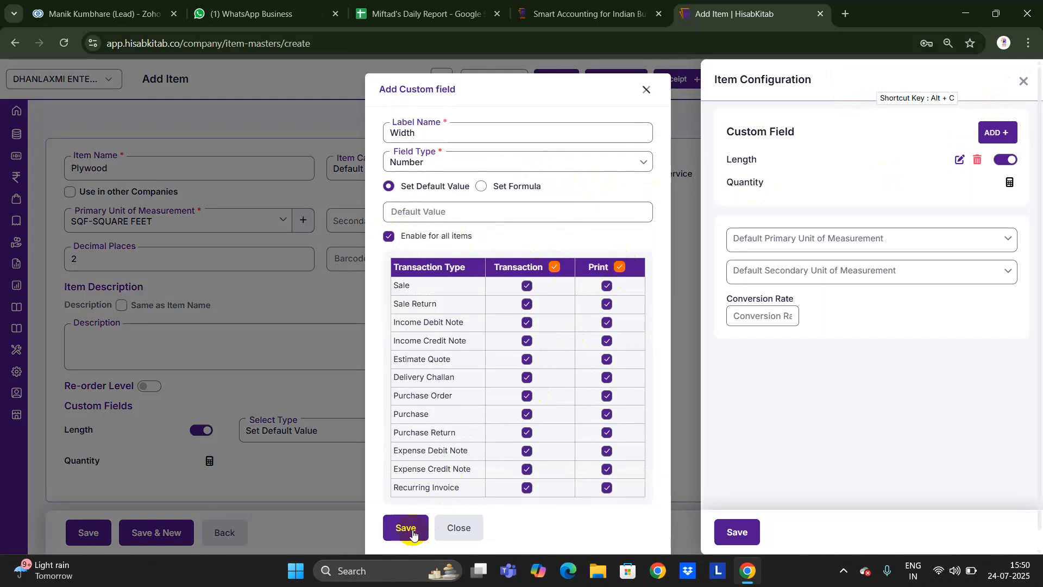
Save the item configuration so Length and Width appear on the Plywood form.
click(739, 532)
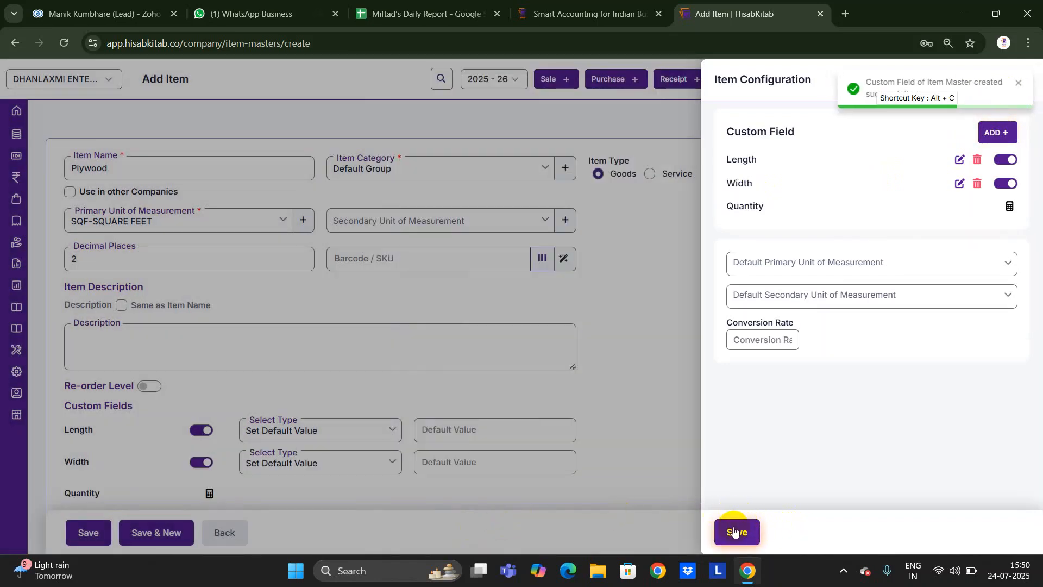
scroll(472, 381, down, 1)
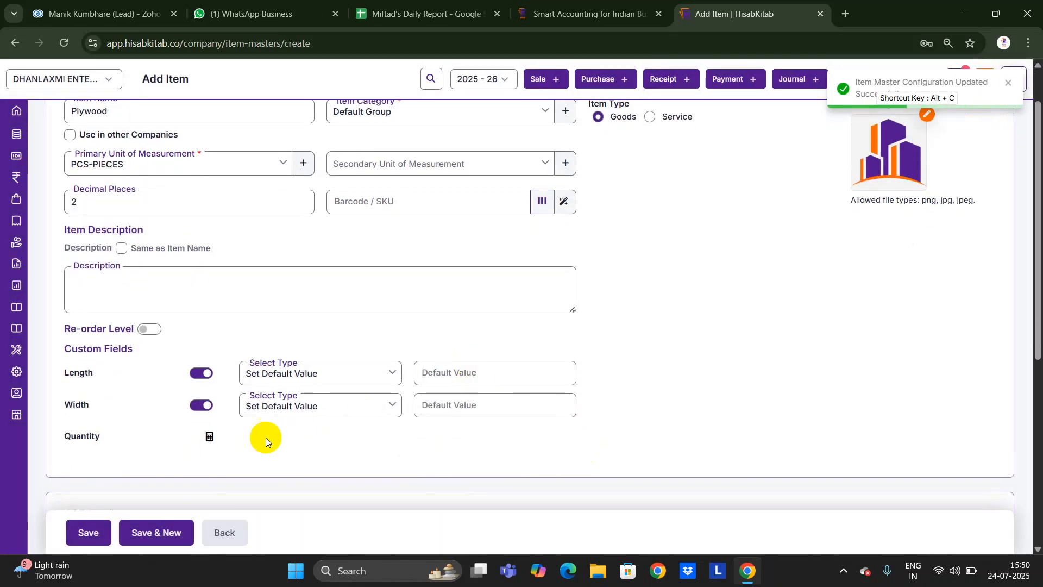
click(210, 436)
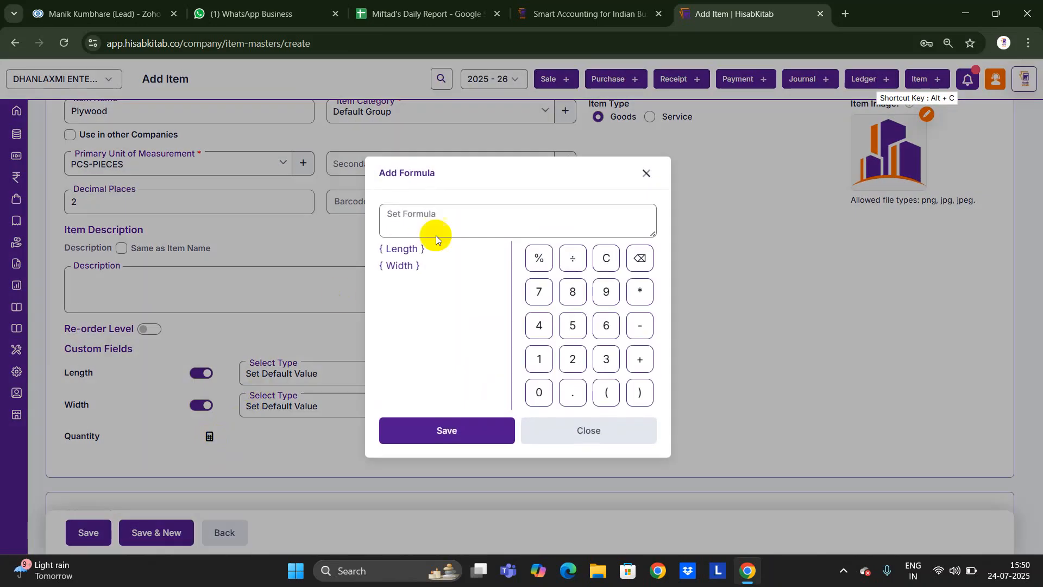
Build the Quantity formula {Length}*{Width} and save it.
click(402, 248)
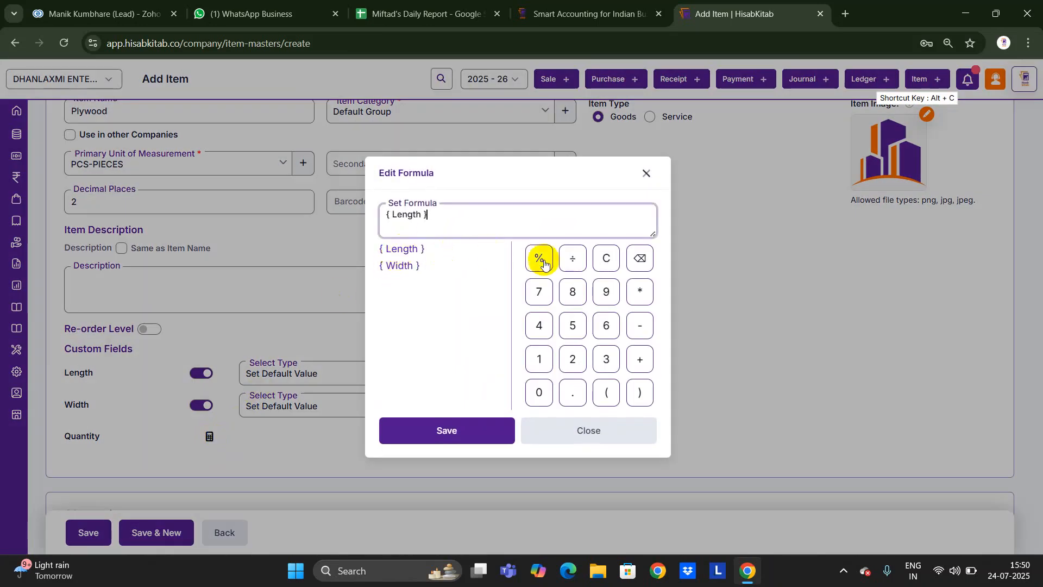
click(638, 292)
click(399, 266)
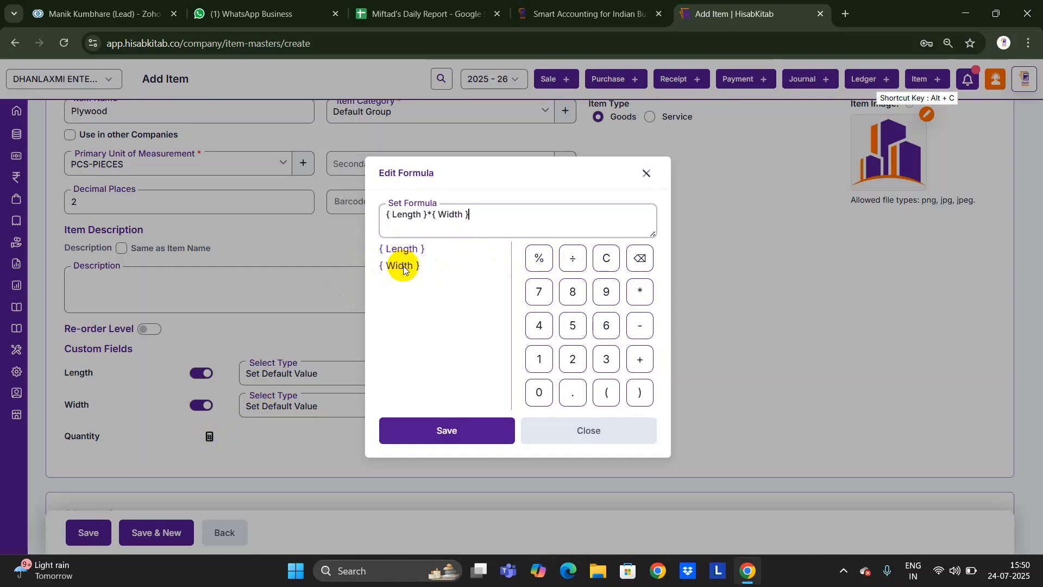
click(437, 429)
scroll(435, 428, down, 3)
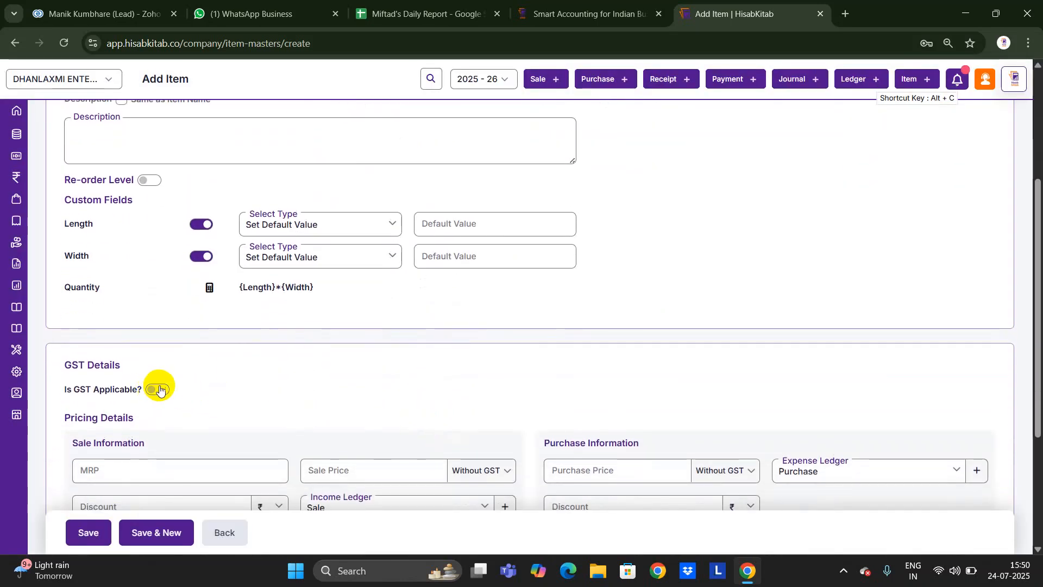
Enable GST at 12% for Plywood and enter HSN code 5407.
click(160, 390)
click(140, 424)
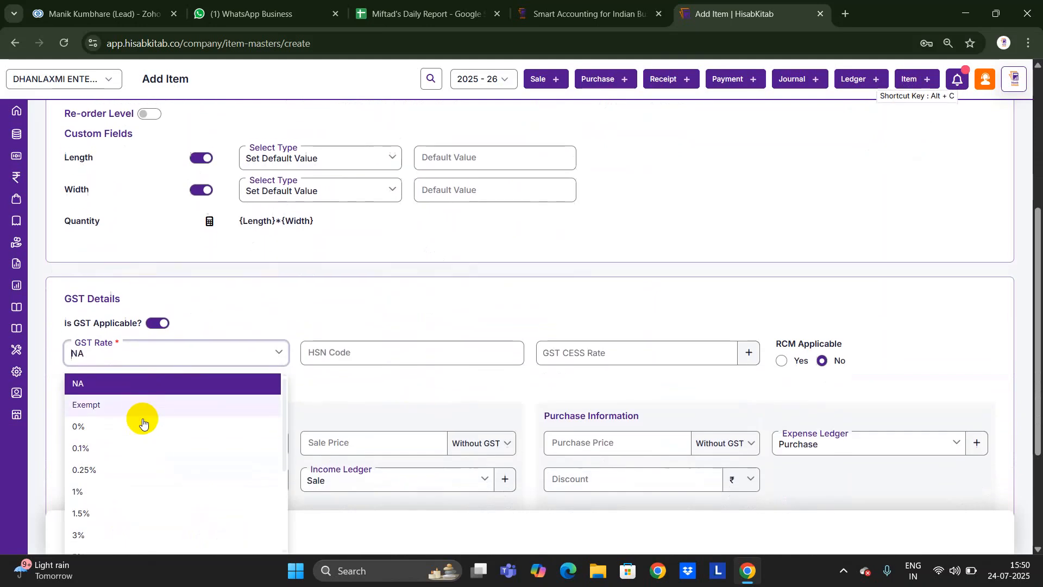
text(12)
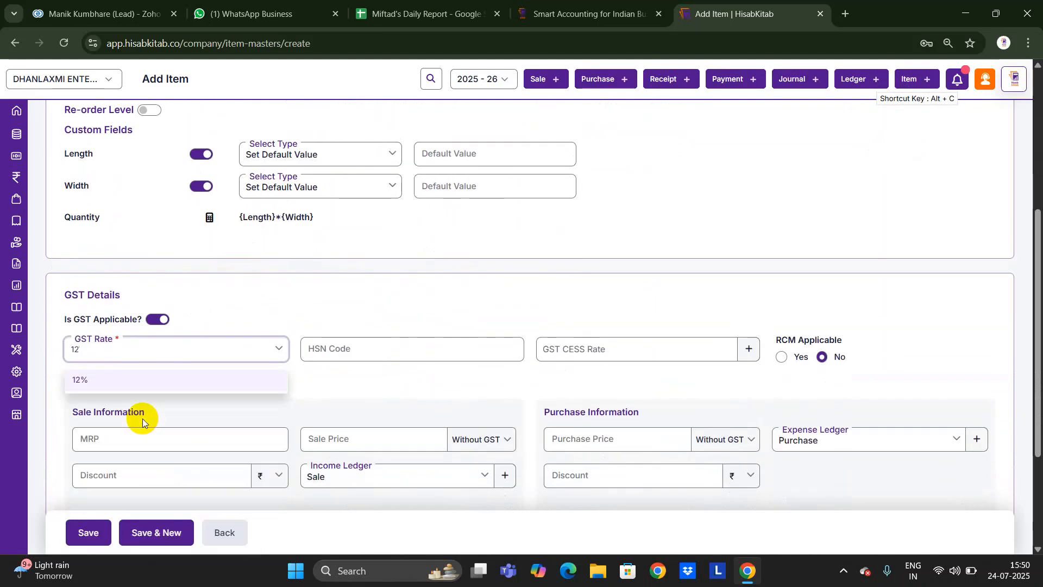
key(Return)
click(321, 346)
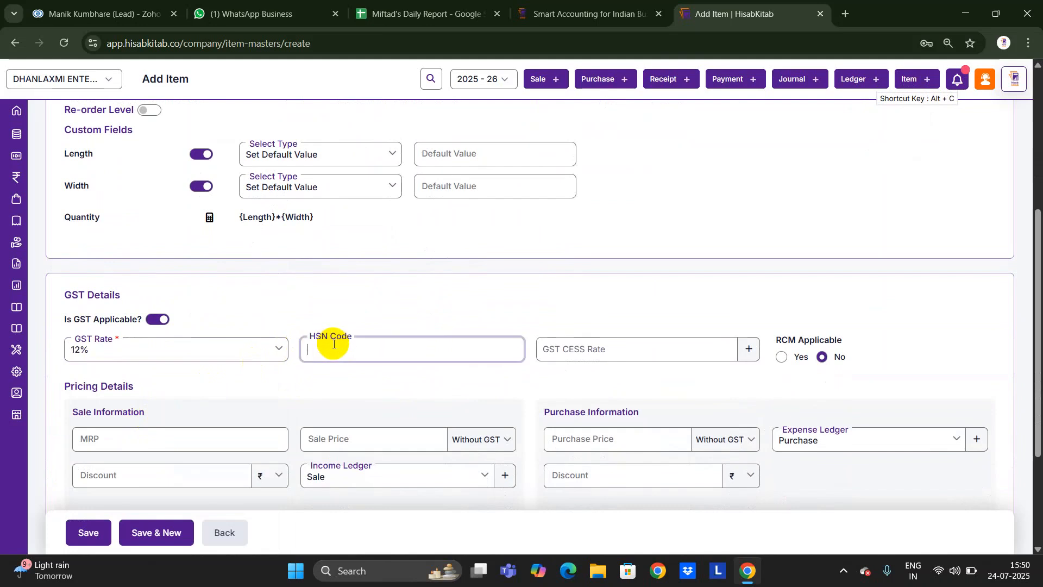
text(5407)
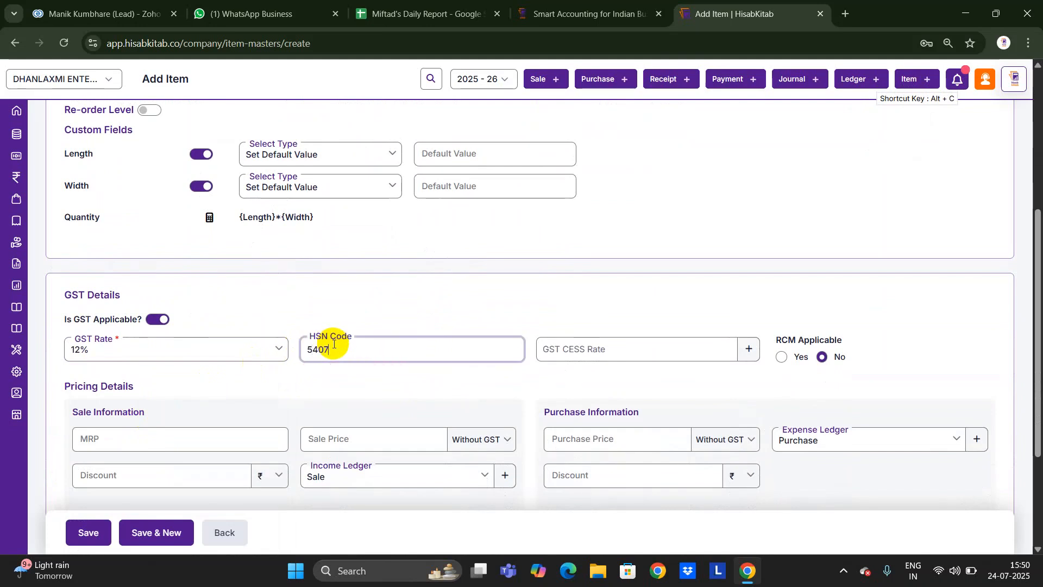
Enter MRP 500, sale price 420 and purchase price 350 for Plywood.
scroll(333, 344, down, 2)
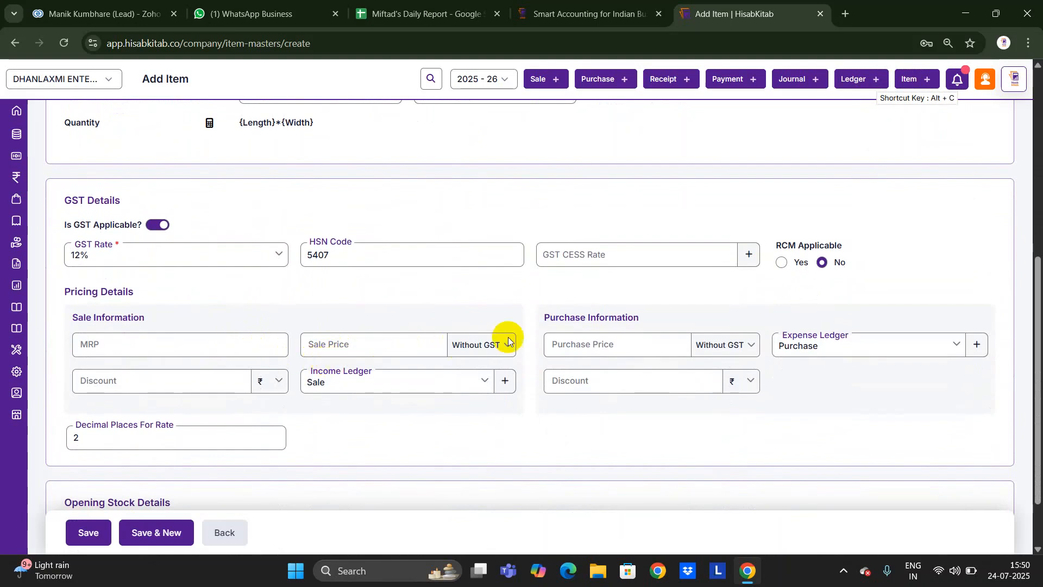
click(216, 353)
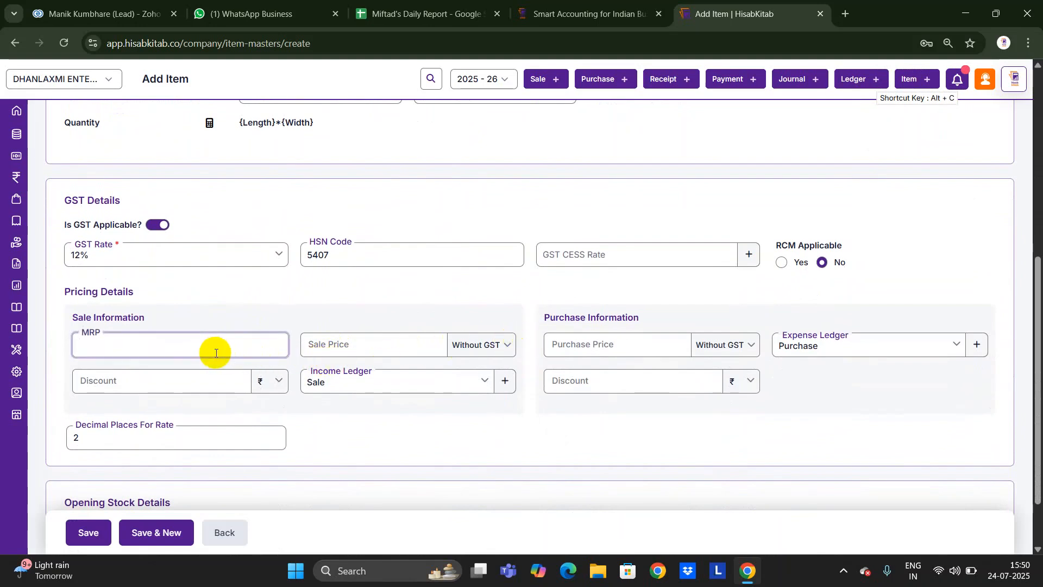
key(Tab)
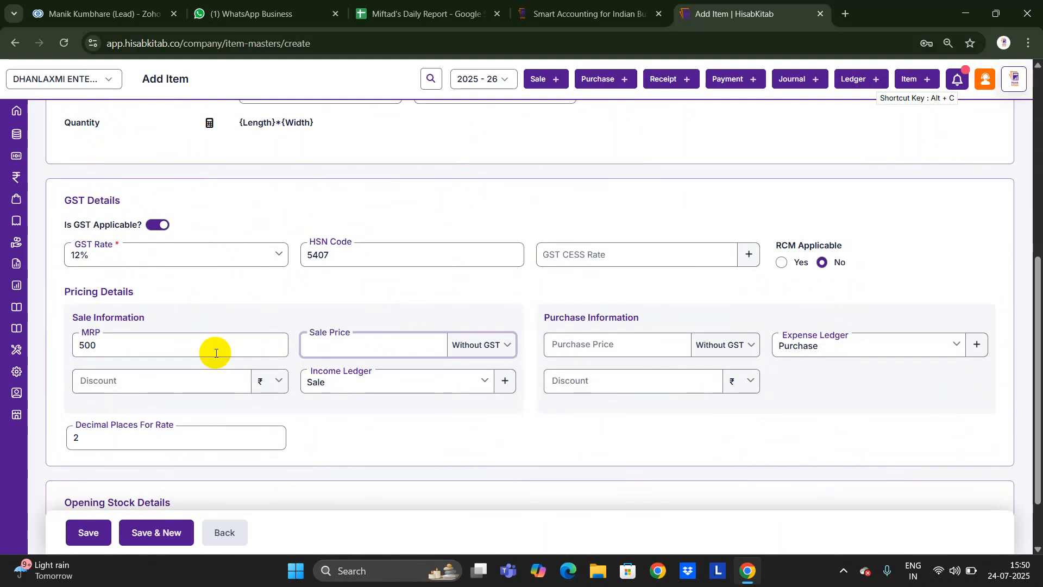
key(Tab)
key(Tab)
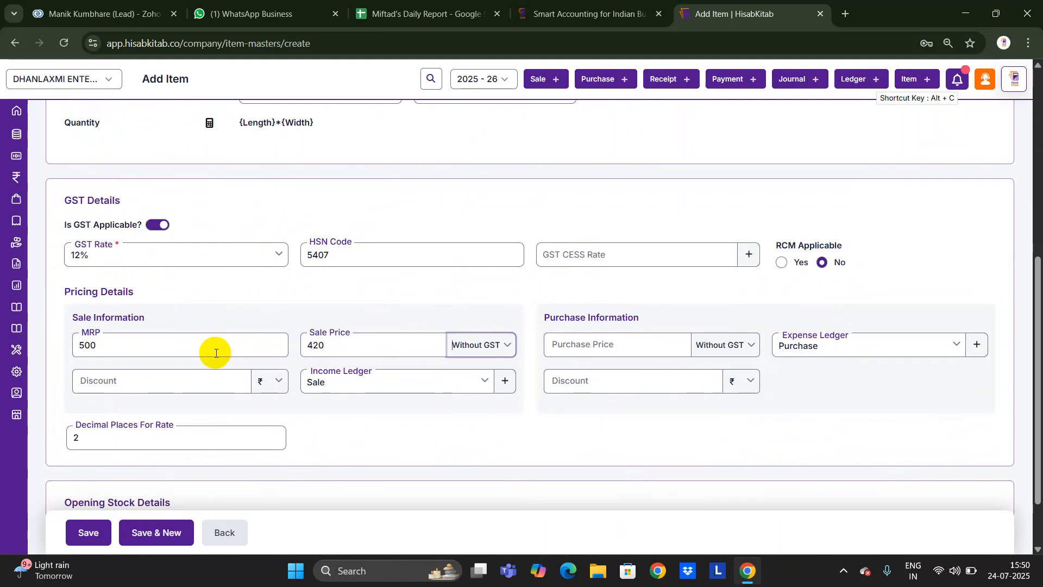
key(Tab)
key(Tab)
key(Tab)
key(Tab)
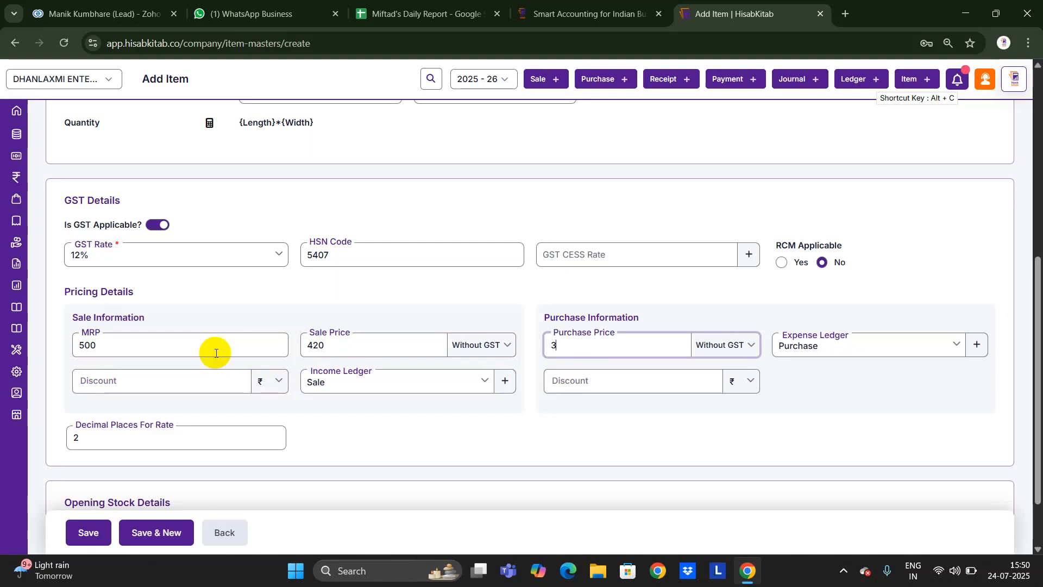
key(Tab)
key(Tab)
key(Tab)
key(Tab)
key(Tab)
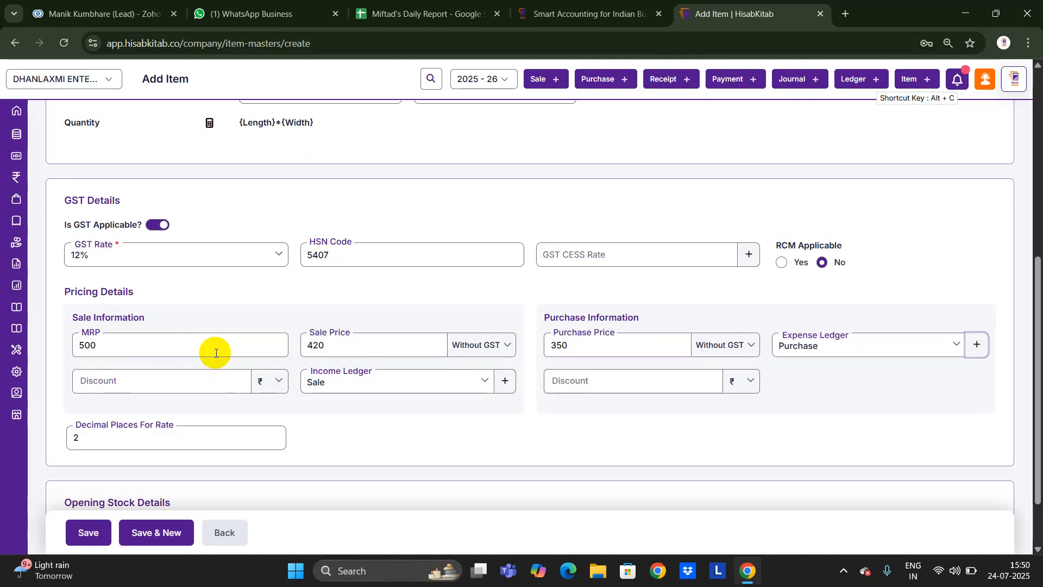
key(Tab)
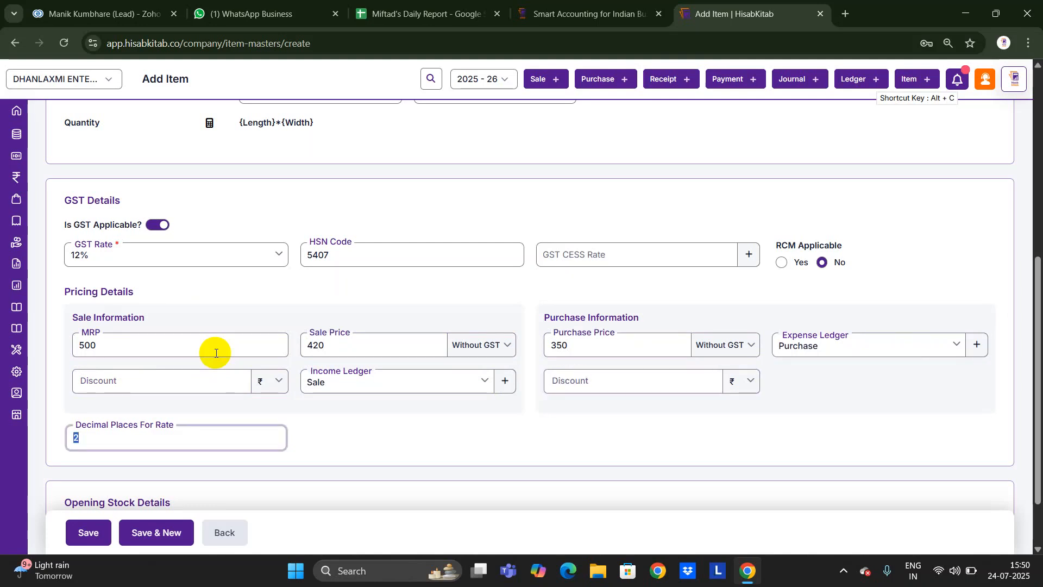
scroll(216, 353, down, 1)
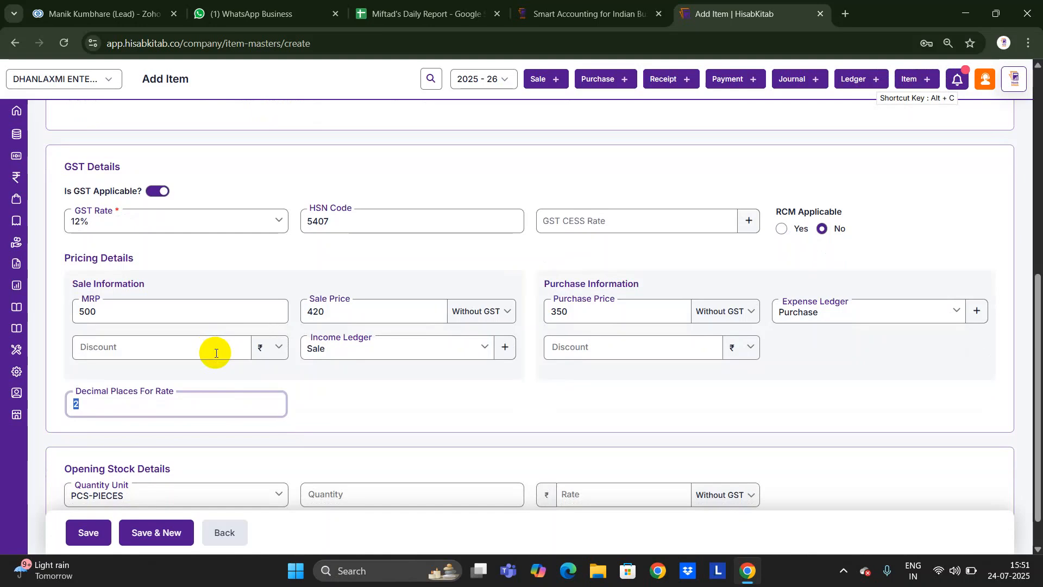
scroll(215, 353, down, 1)
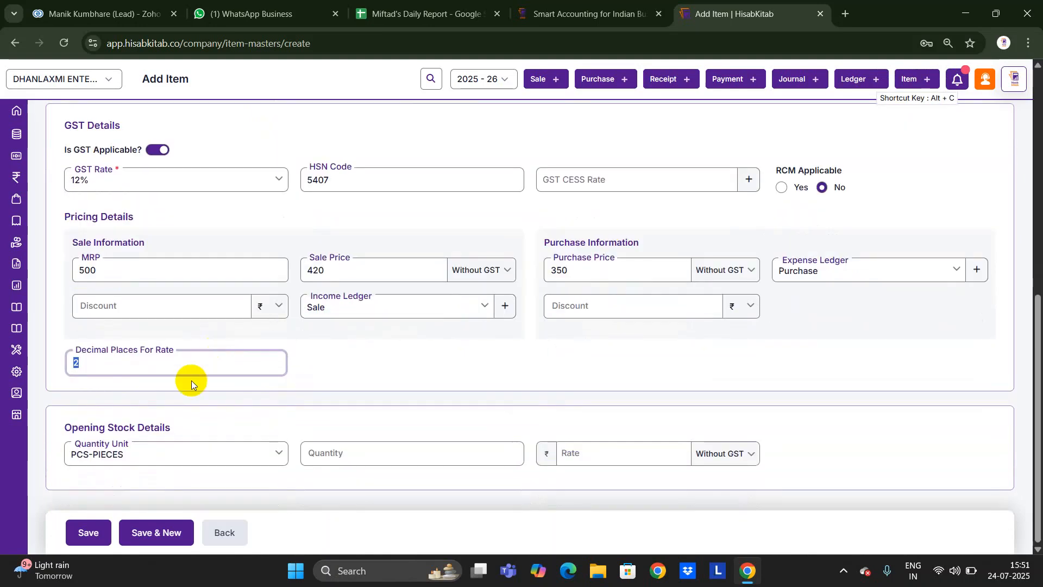
click(244, 463)
Set Plywood's primary unit of measurement to SQF-SQUARE FEET.
text(sq)
scroll(242, 465, up, 8)
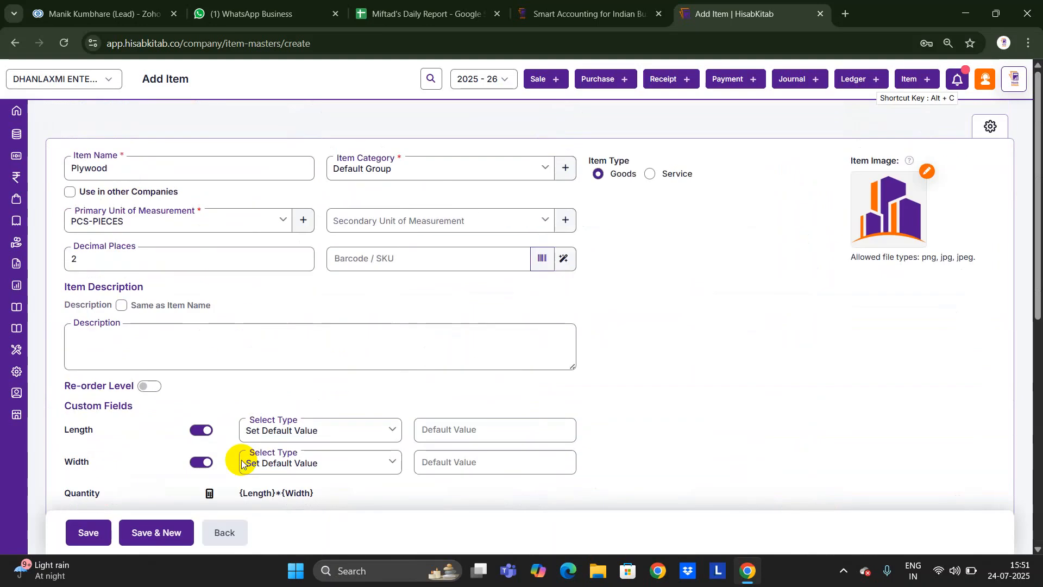
click(239, 217)
text(sq)
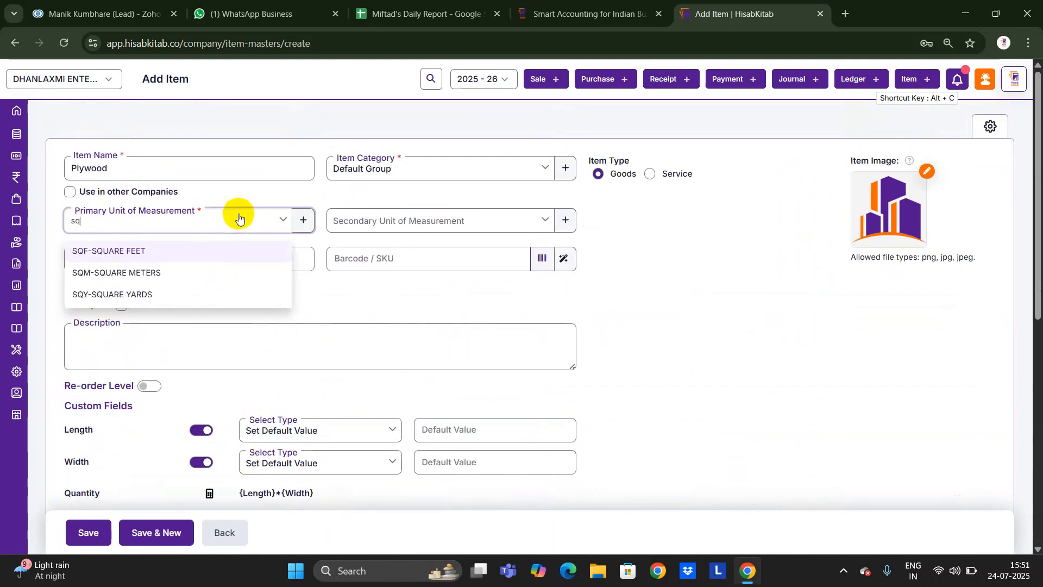
key(Return)
scroll(239, 218, down, 9)
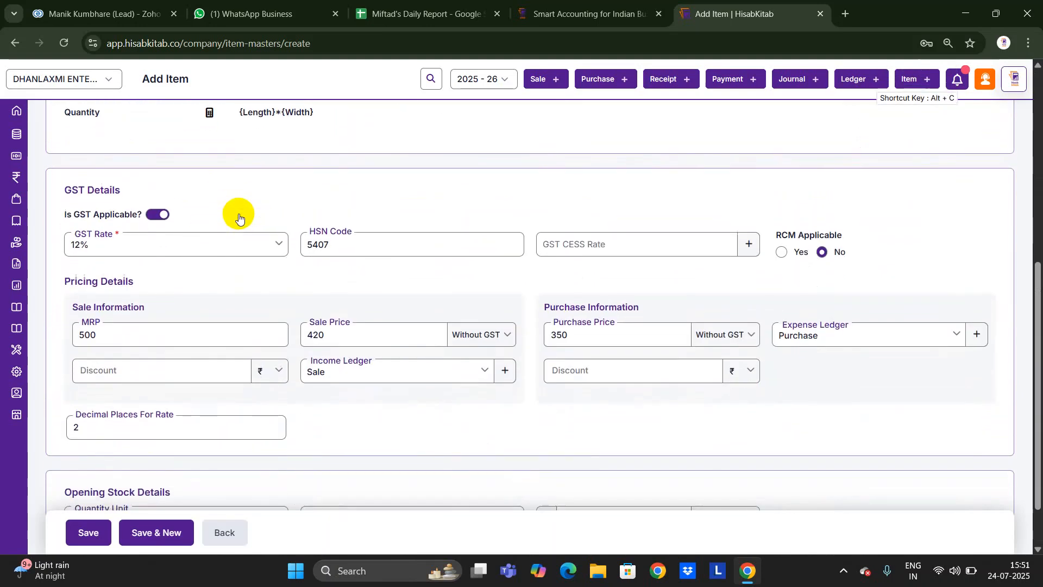
Enter opening stock quantity 2500 at rate 350 and save the Plywood item.
click(378, 456)
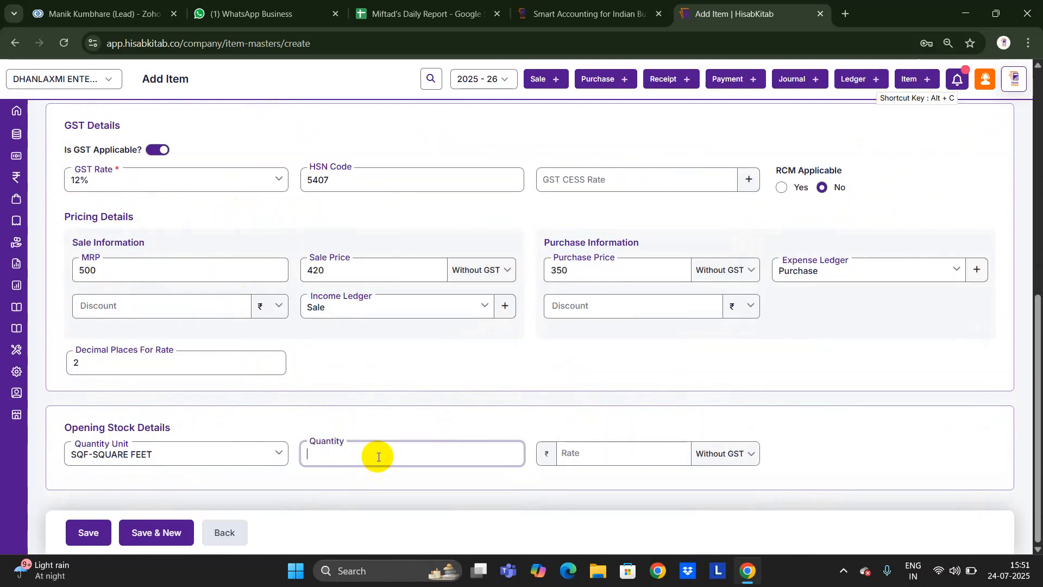
text(2500)
key(Tab)
key(Tab)
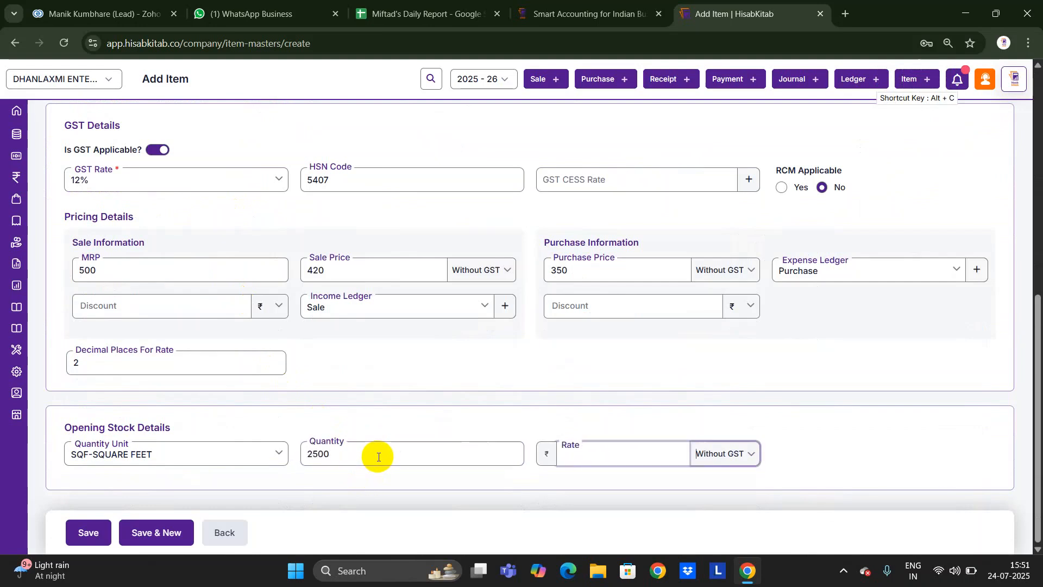
click(607, 459)
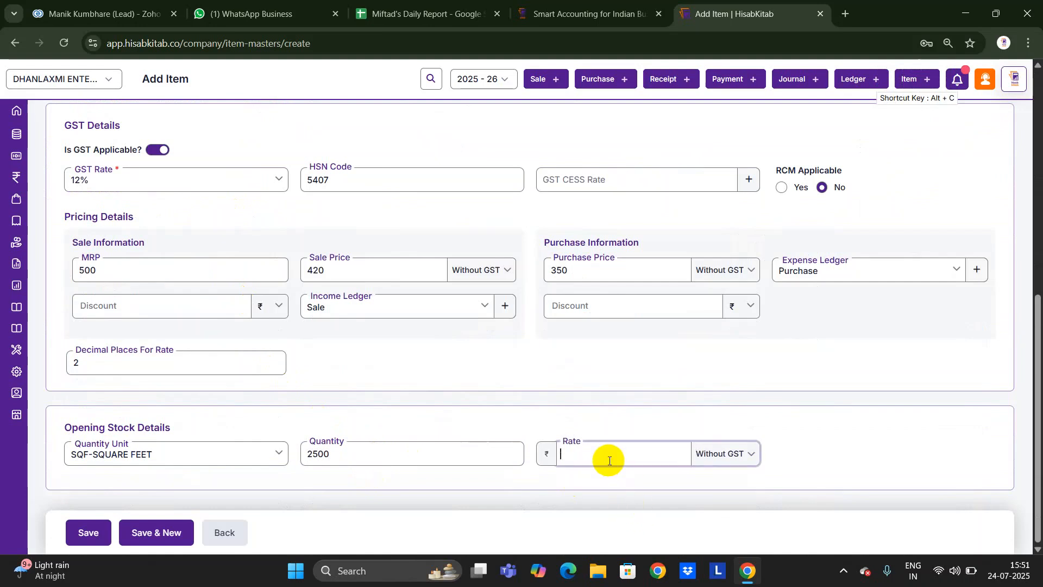
text(350)
click(89, 531)
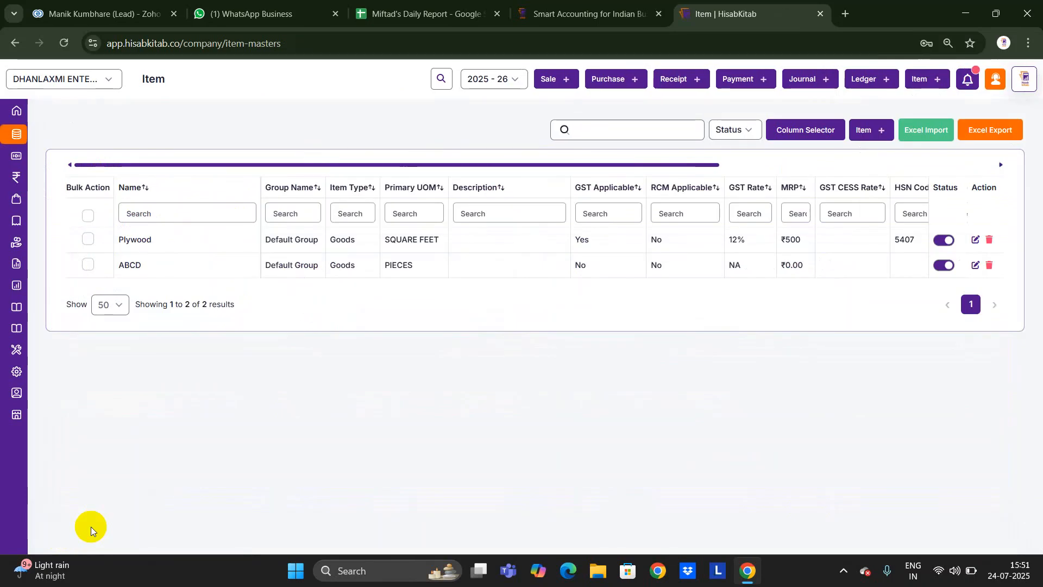
Begin a new sale invoice and pick Wipro Limited as its party.
click(556, 82)
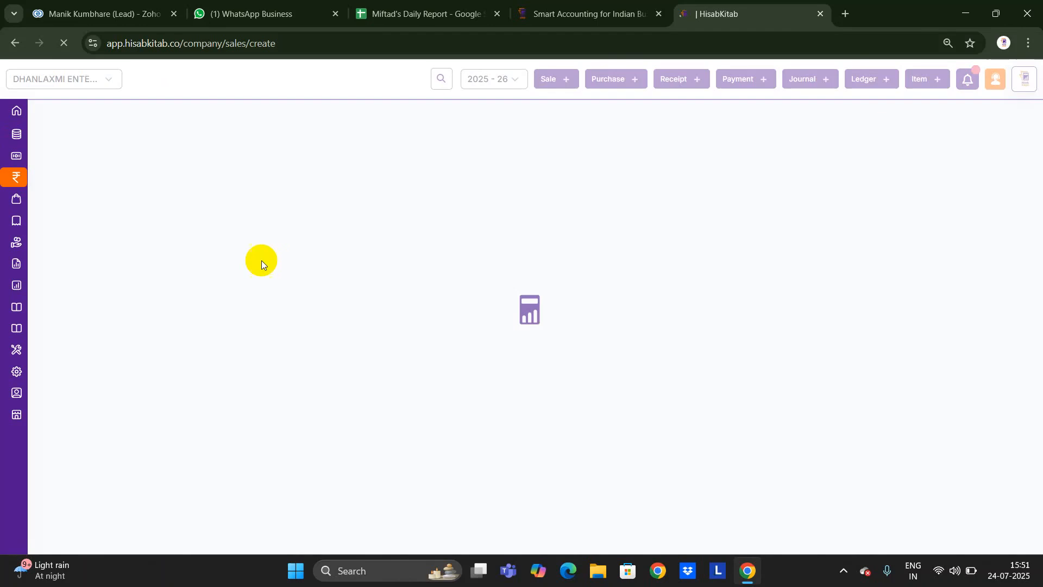
click(147, 237)
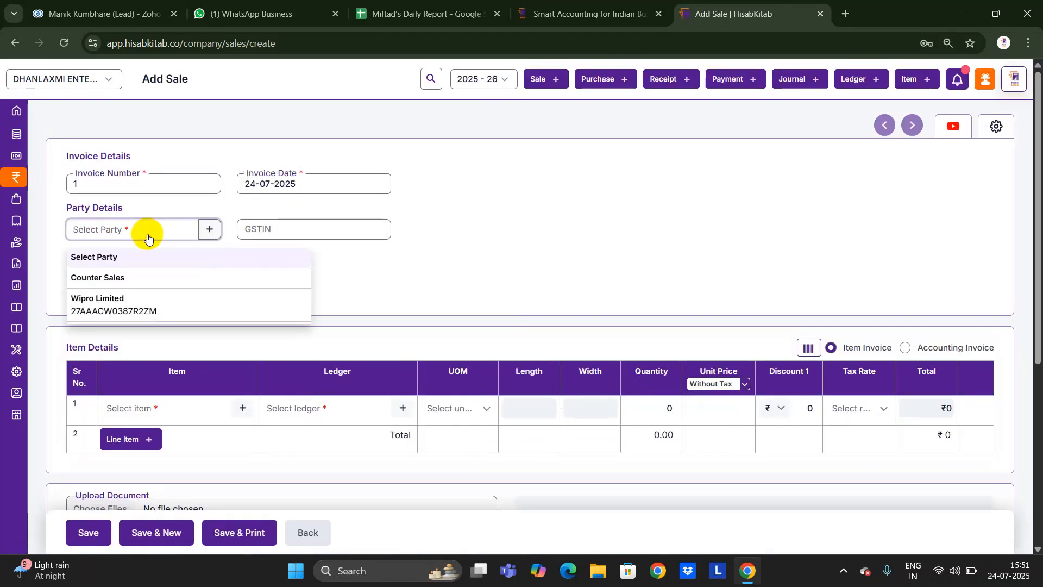
click(131, 302)
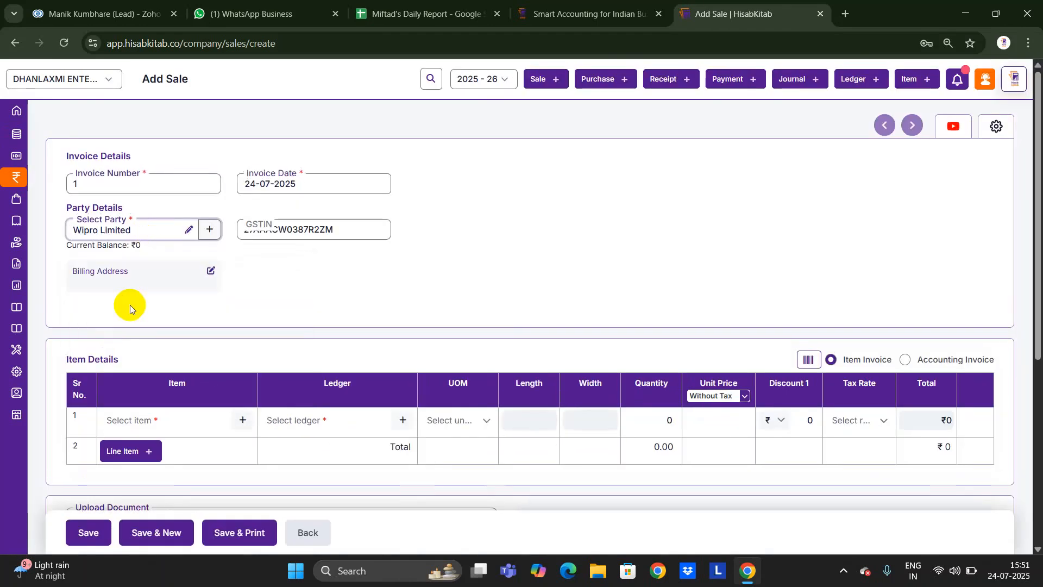
Add a new customer by pasting Reliance Industries Limited's GSTIN to auto-fill its details.
click(210, 233)
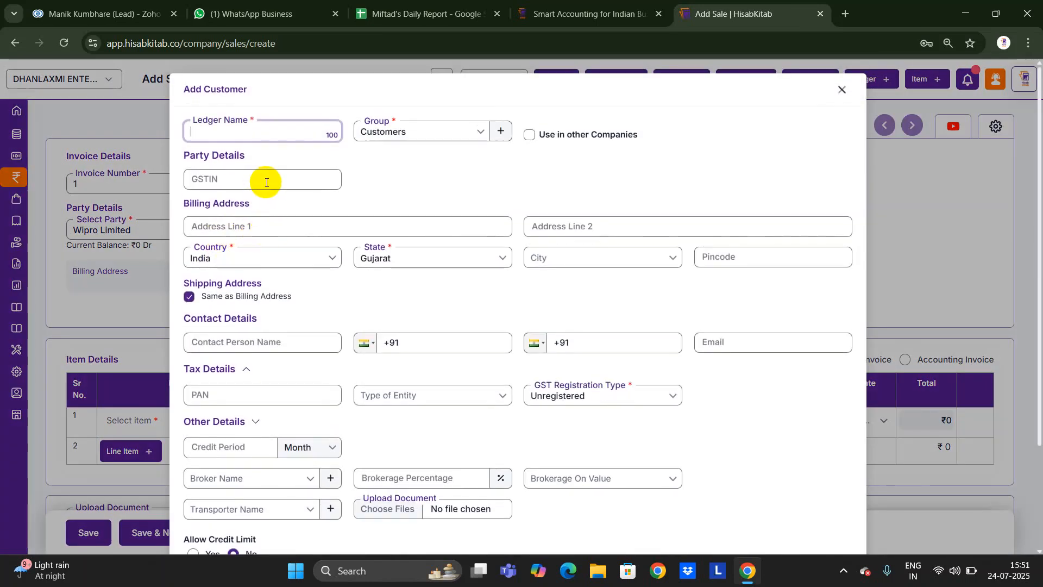
click(268, 183)
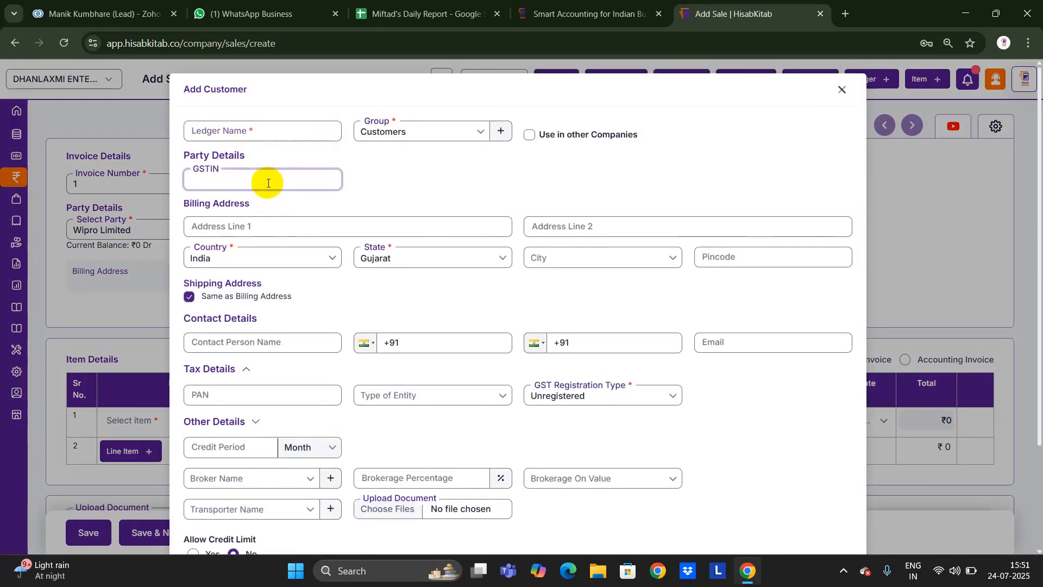
scroll(277, 319, down, 3)
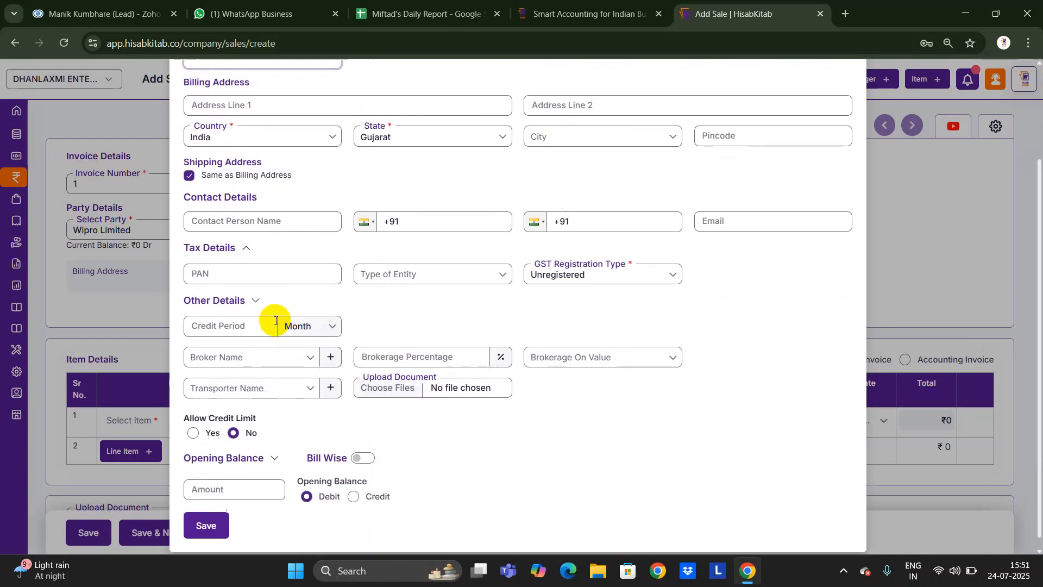
scroll(275, 321, up, 3)
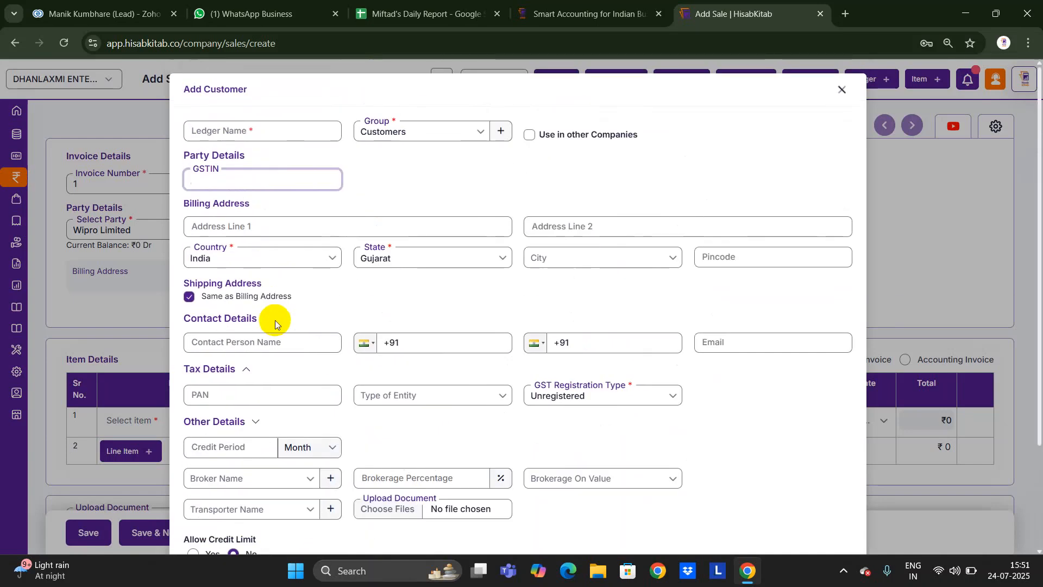
key(super+v)
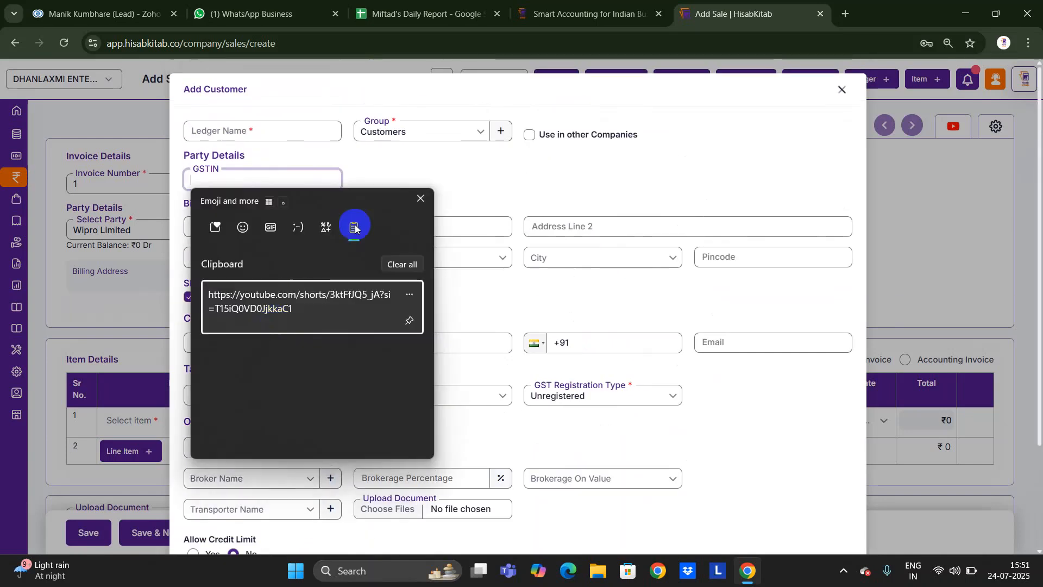
click(421, 198)
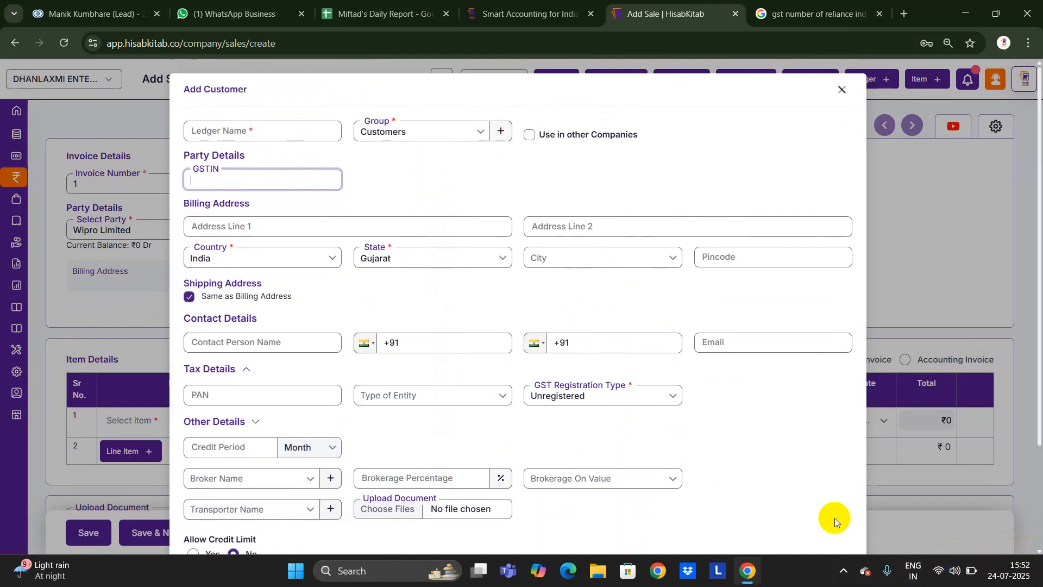
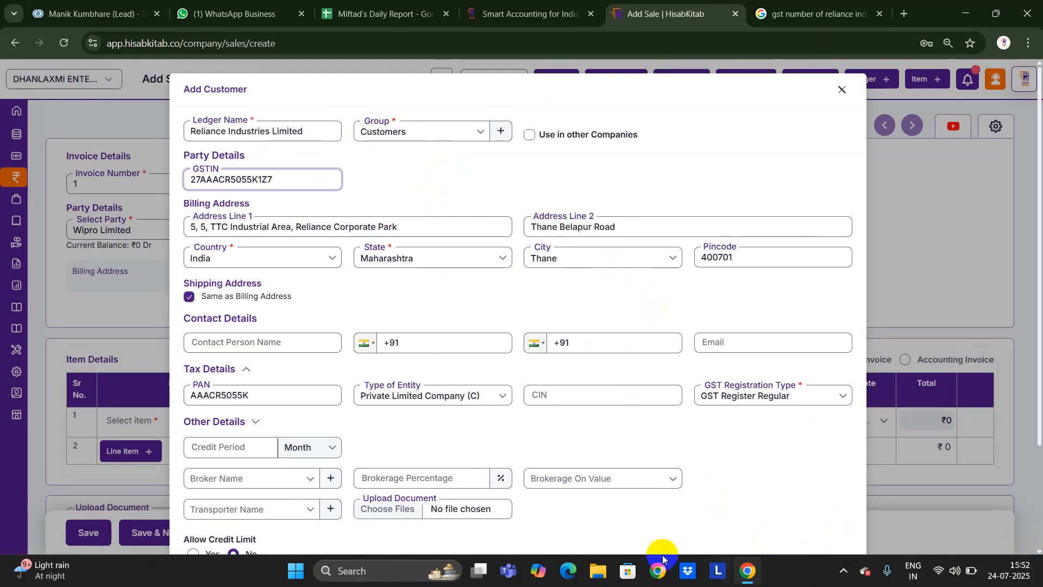
scroll(625, 488, down, 1)
scroll(625, 488, down, 3)
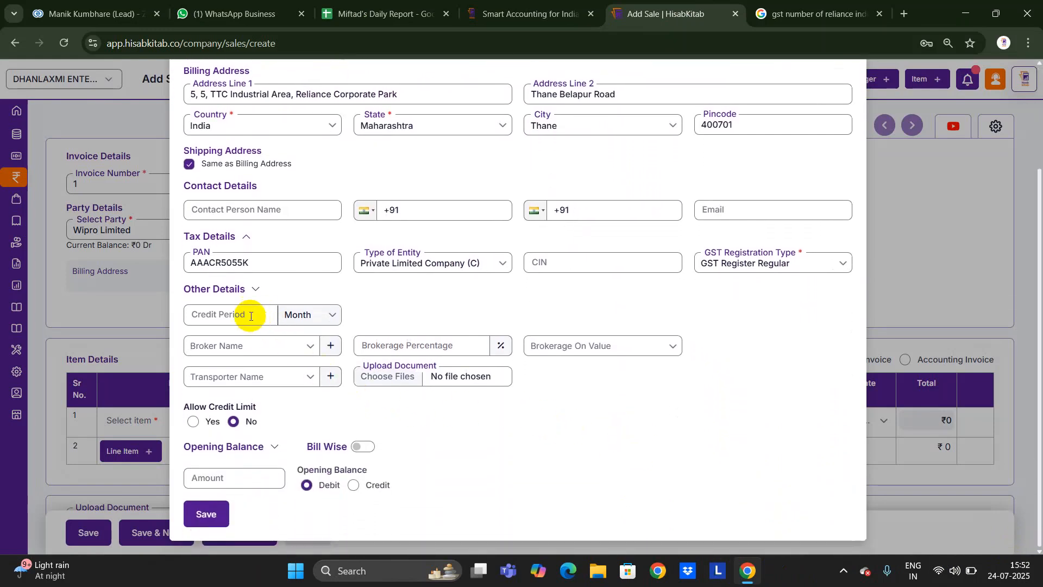
Enter 1 as the credit period with Month as its unit.
click(253, 316)
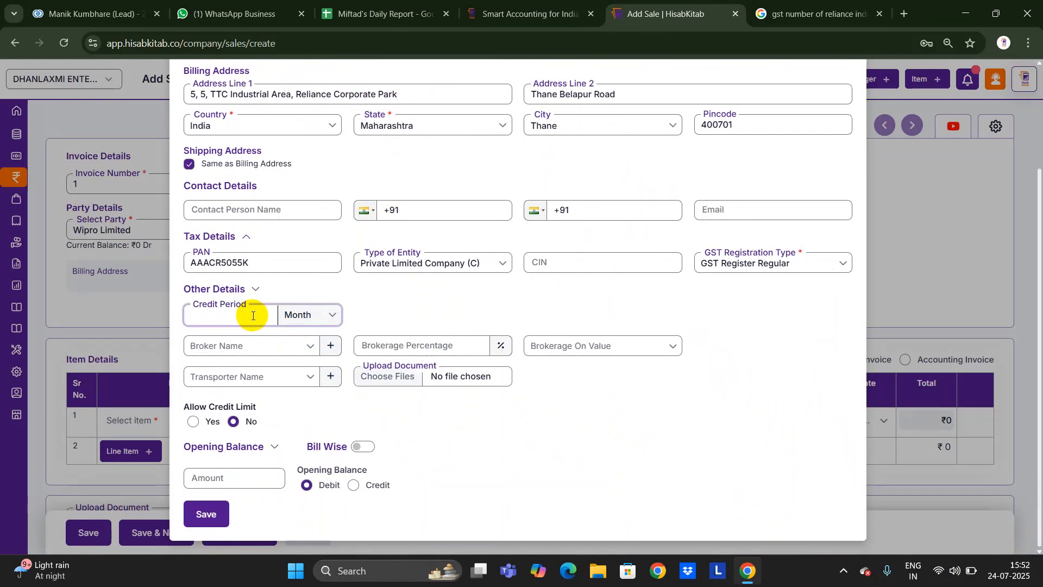
text(1)
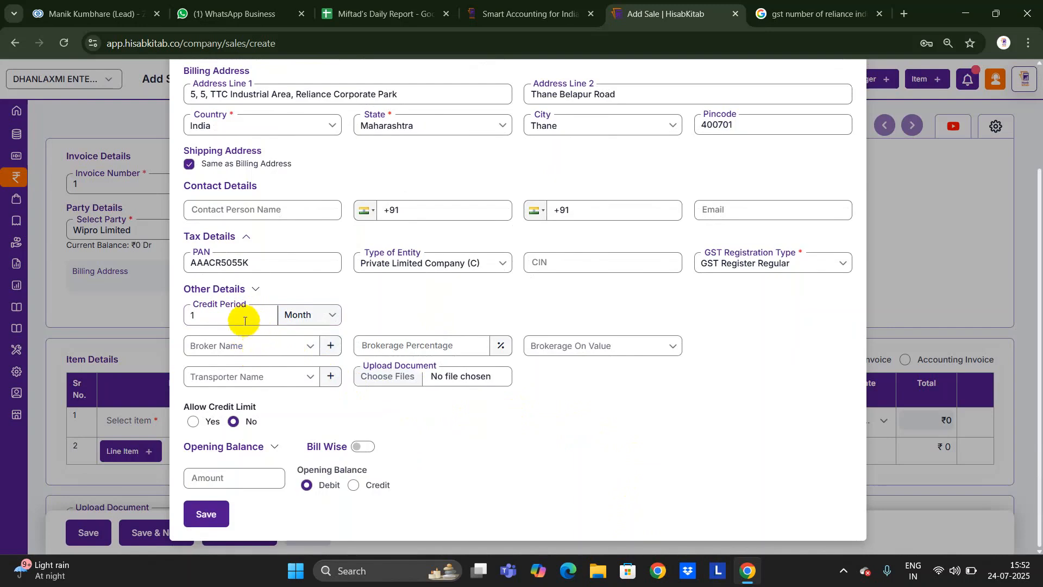
click(305, 315)
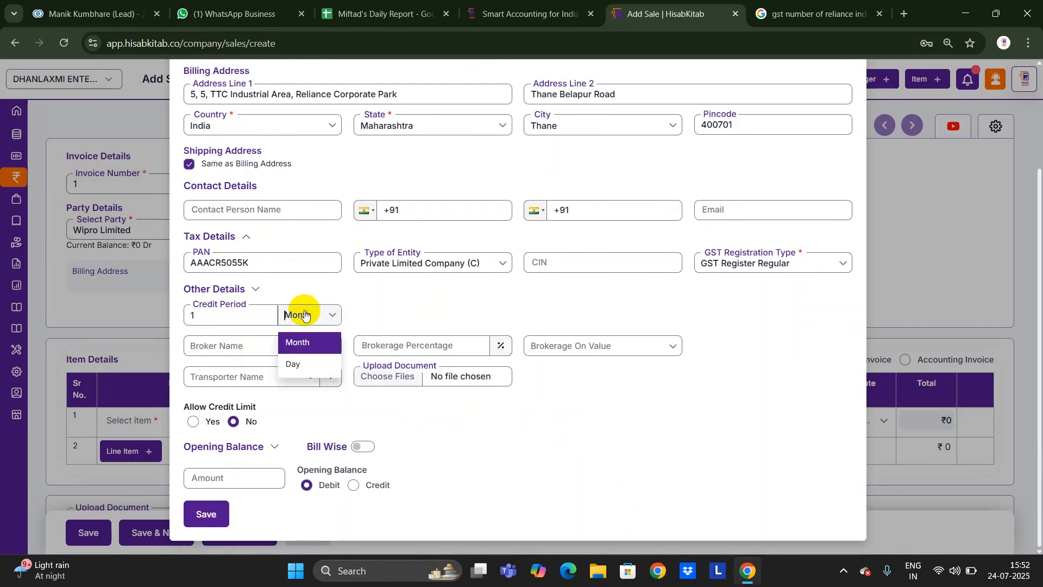
click(353, 411)
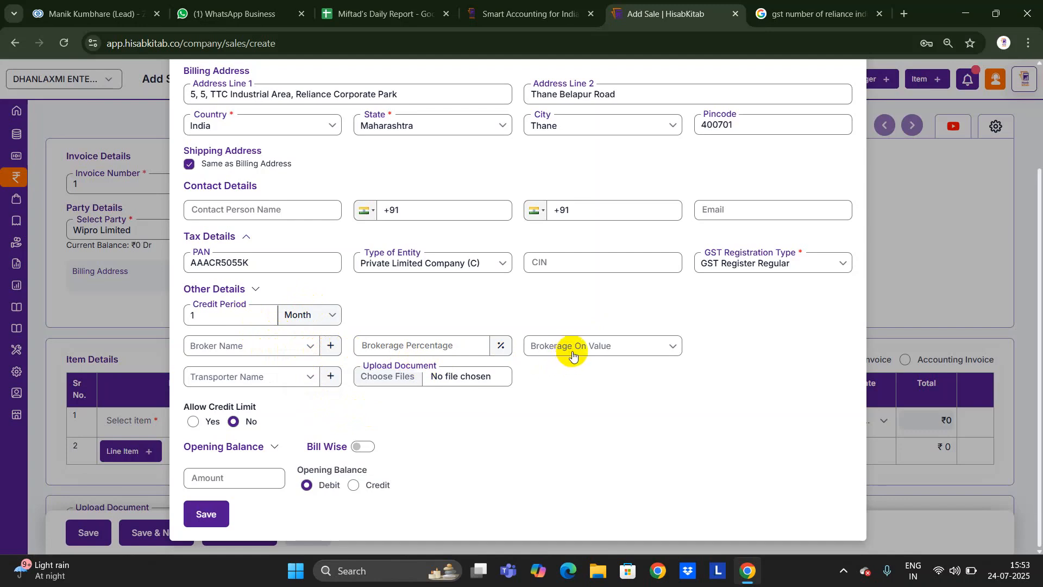
Allow a 500000 credit limit set to Warn and save Reliance Industries Limited.
click(194, 421)
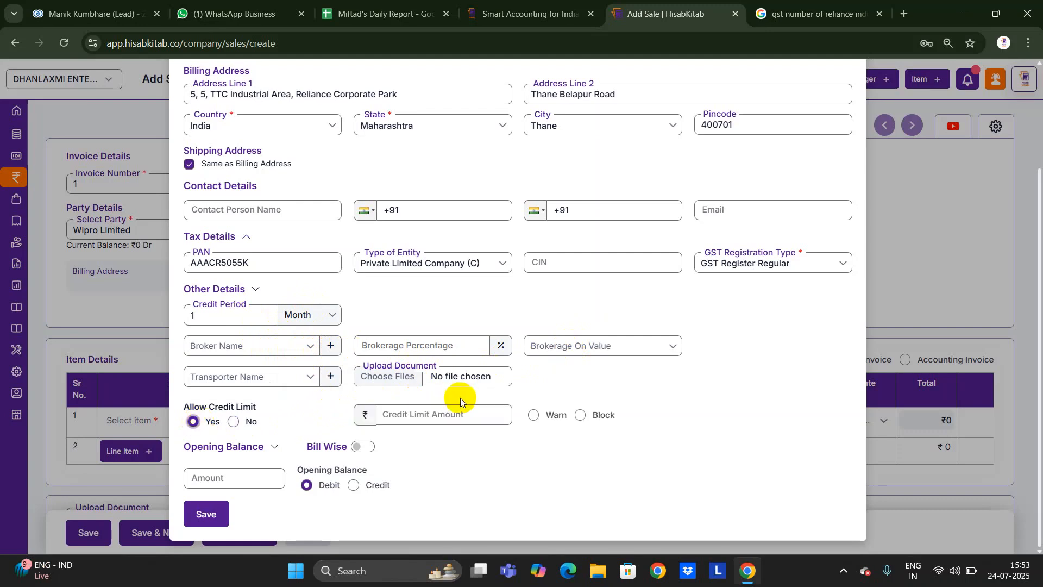
scroll(460, 398, up, 1)
scroll(461, 398, down, 1)
click(441, 419)
text(5)
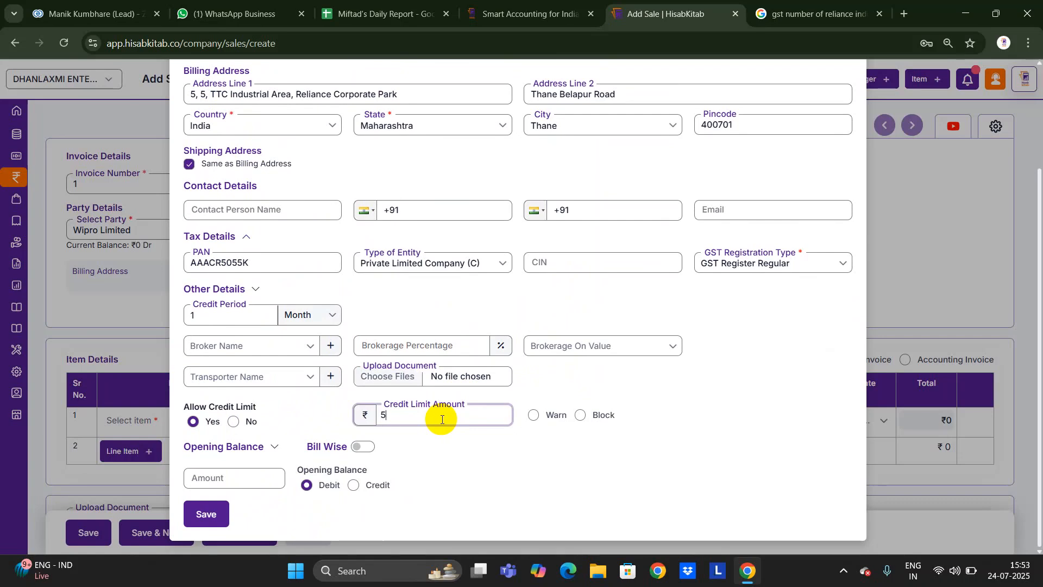
text(00000)
click(531, 417)
click(580, 416)
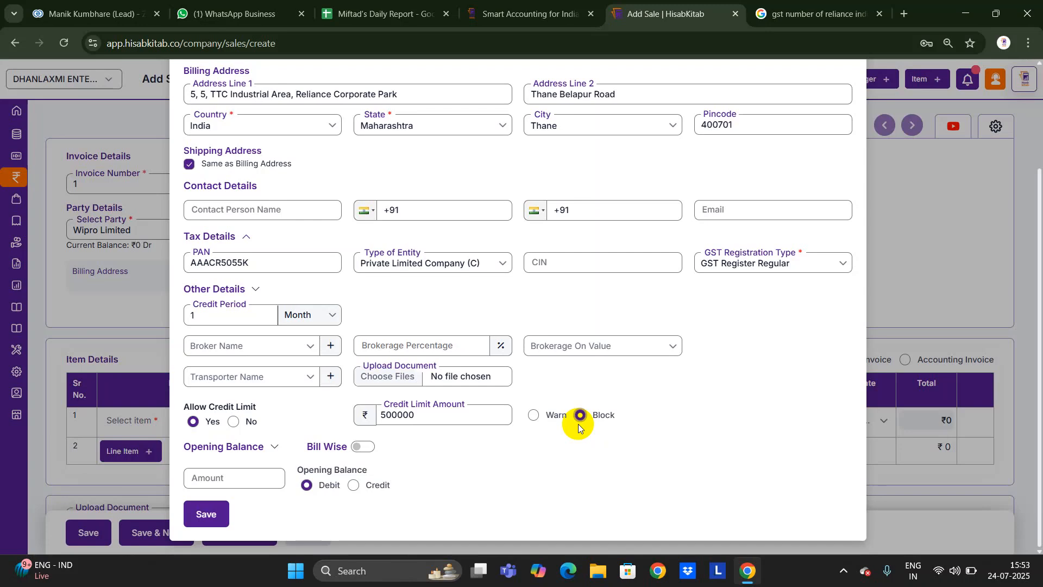
click(534, 415)
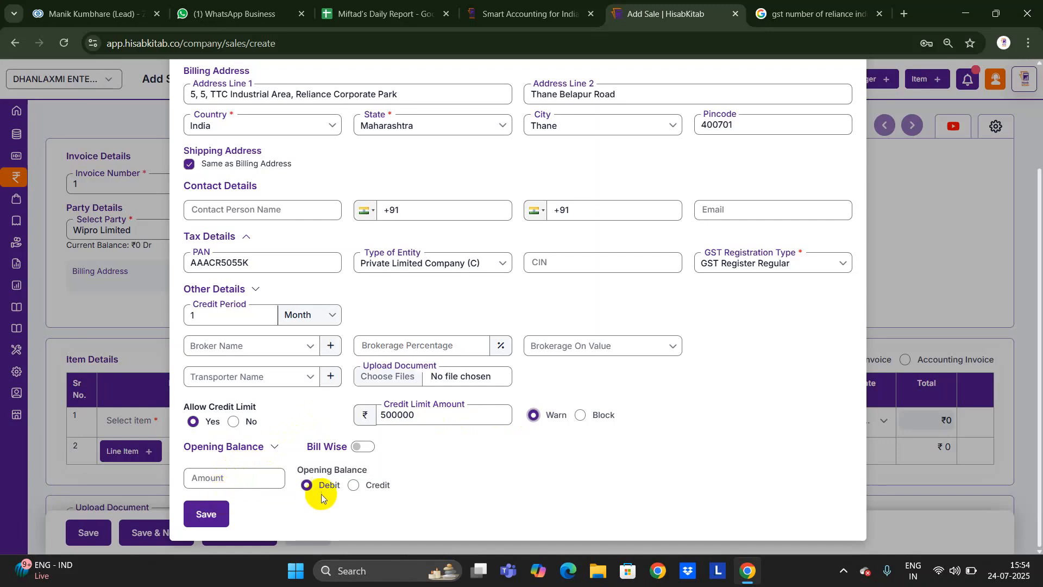
click(211, 512)
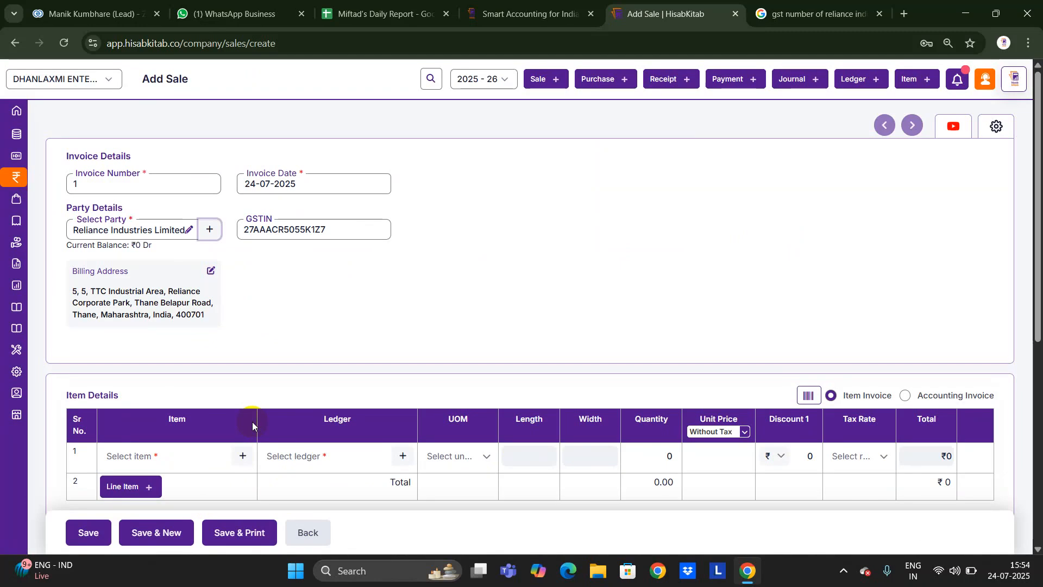
click(996, 125)
scroll(866, 298, down, 5)
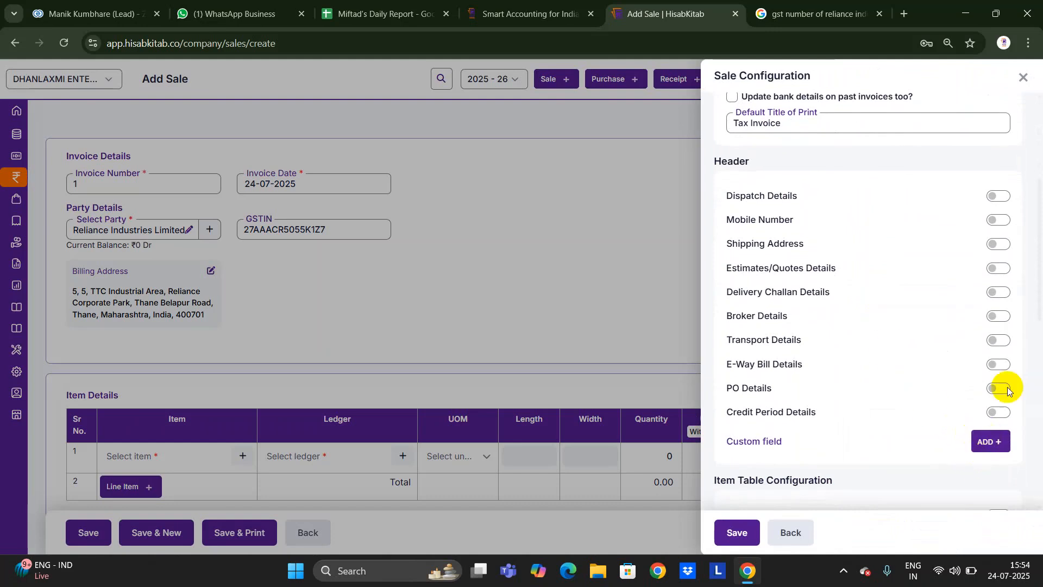
scroll(982, 313, down, 2)
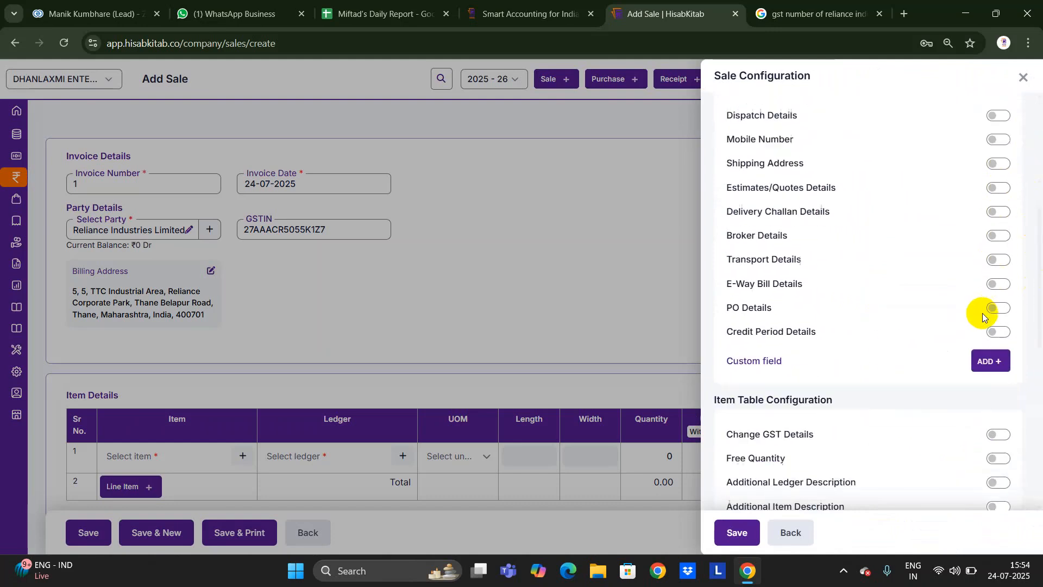
click(1023, 80)
scroll(699, 196, down, 3)
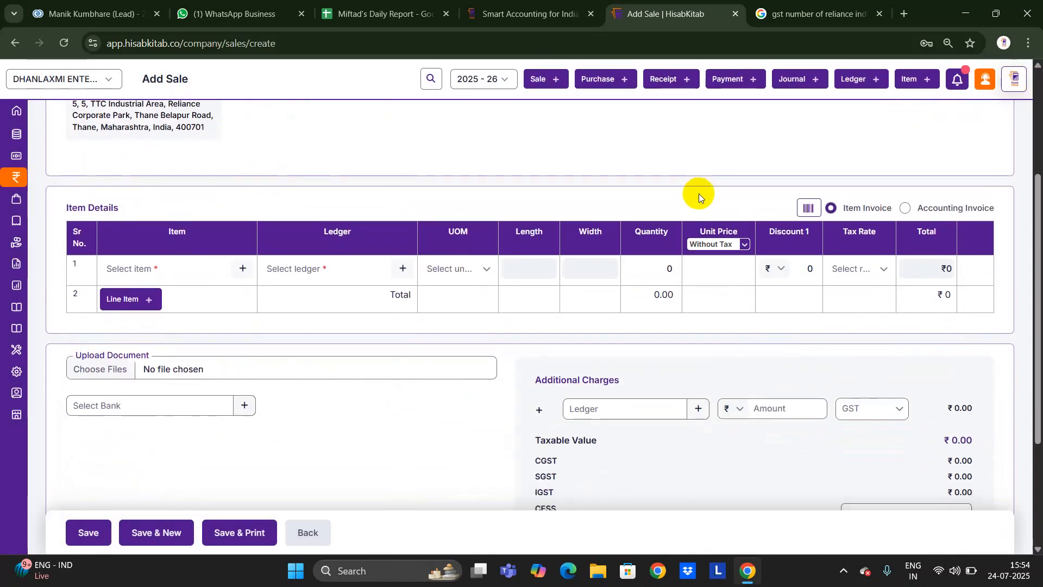
Add Plywood as the first item on the invoice.
scroll(333, 321, up, 2)
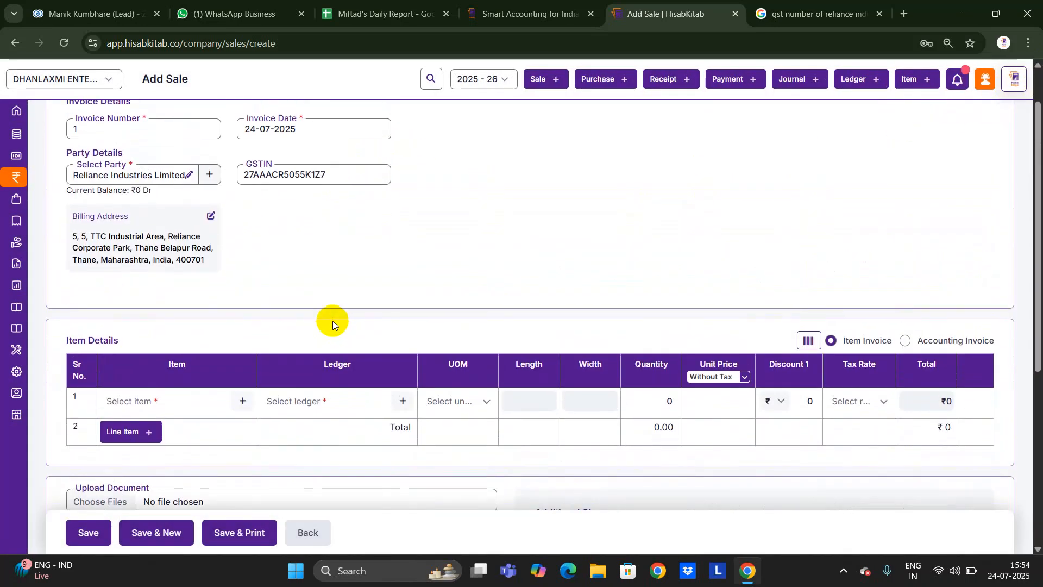
scroll(333, 321, down, 1)
click(182, 338)
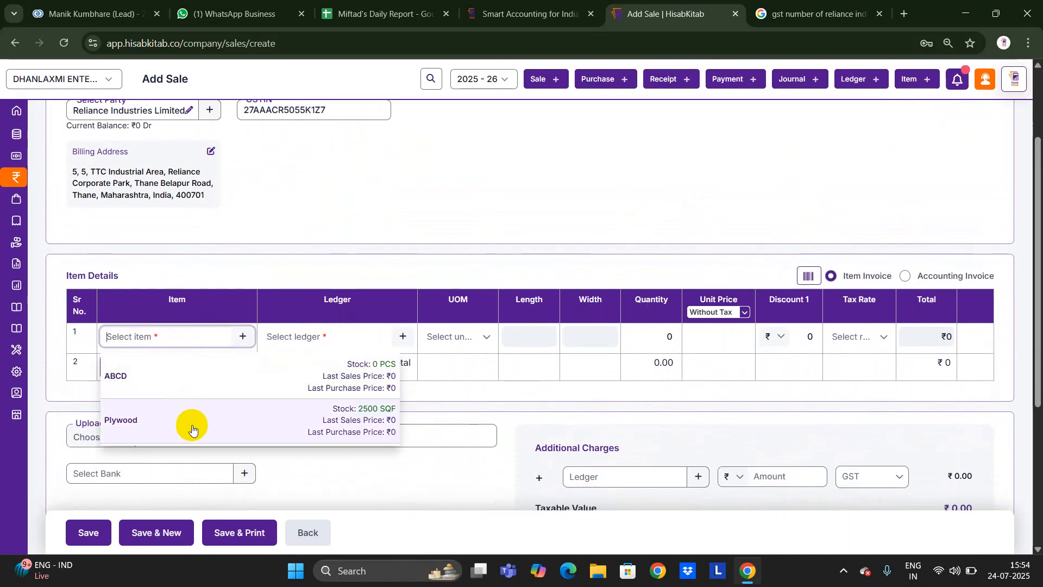
click(357, 418)
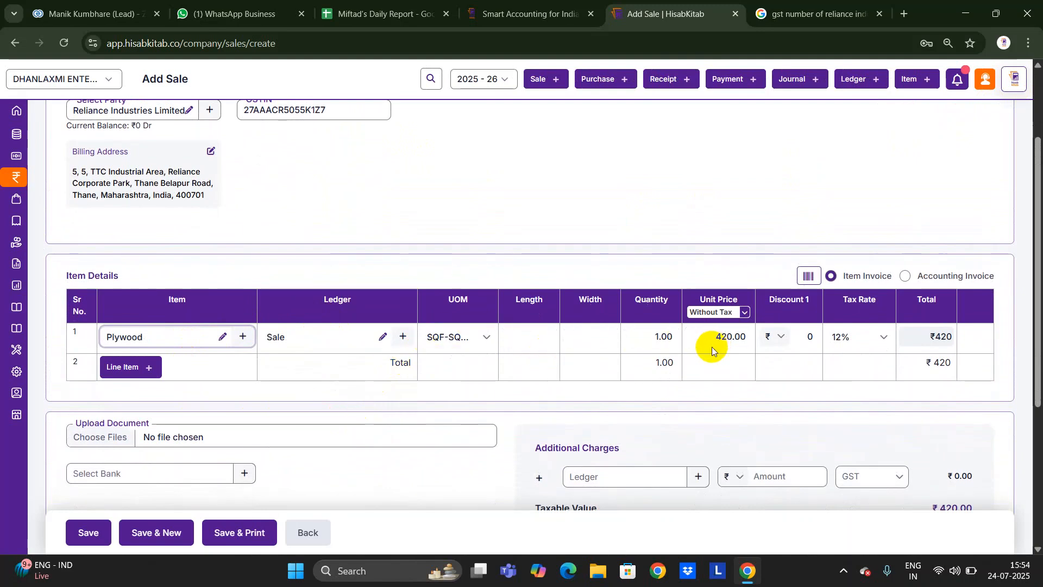
Enter length 15 and width 12 for 180 SQF, check the ₹84,672 total, and save & print.
click(530, 342)
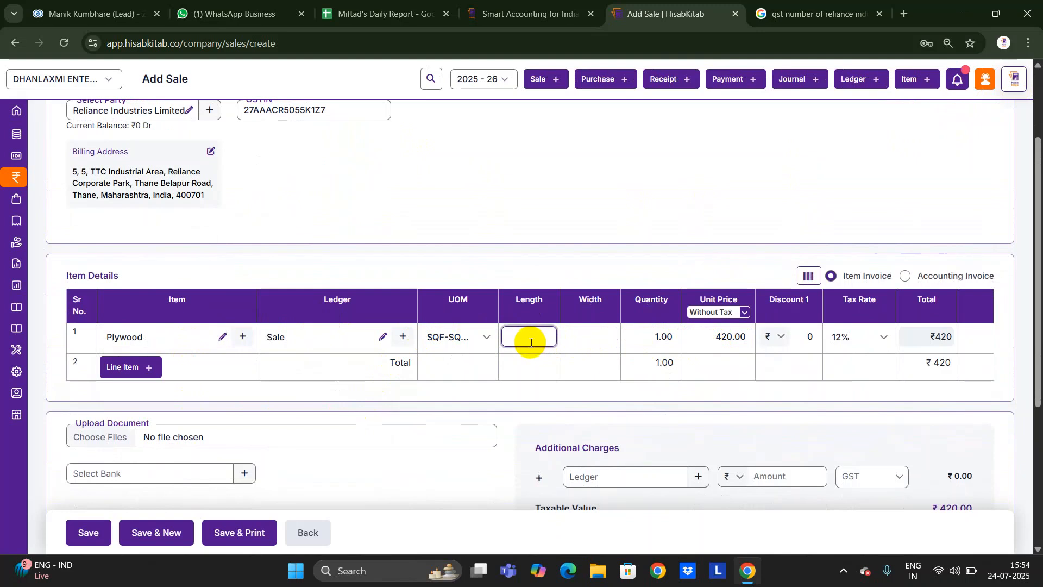
key(Tab)
text(12)
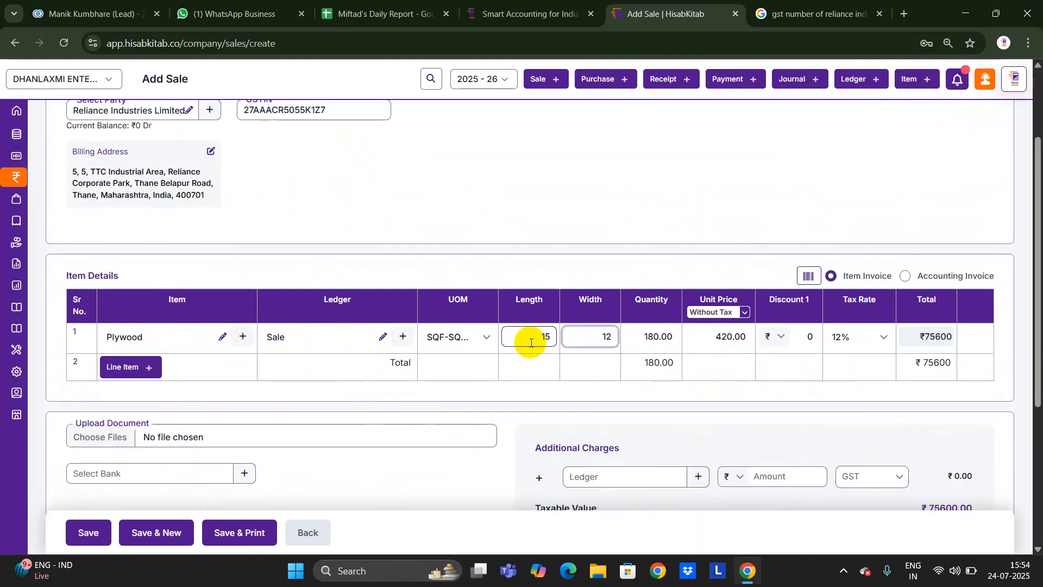
click(531, 340)
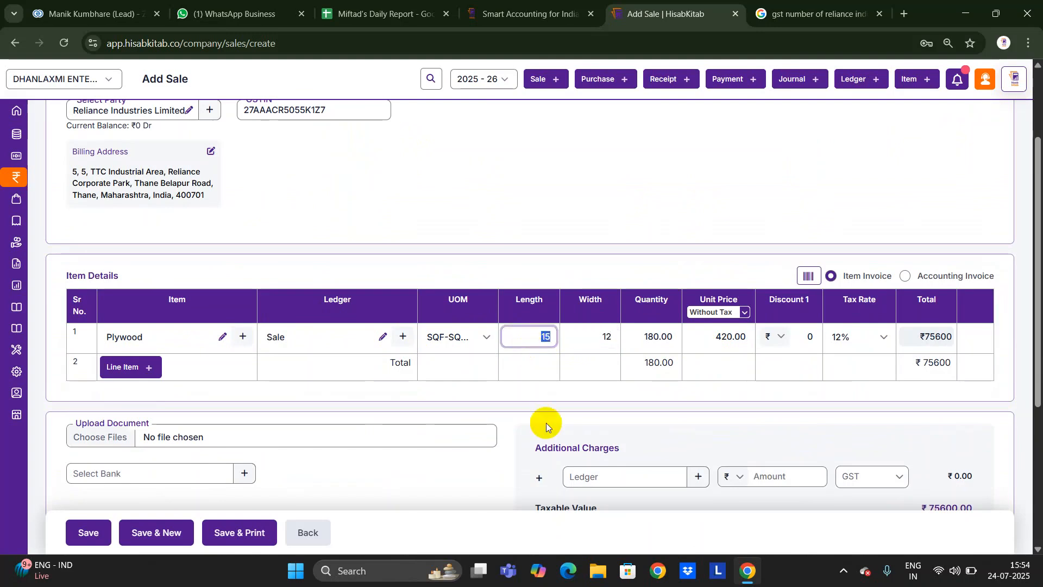
scroll(545, 427, down, 1)
click(494, 447)
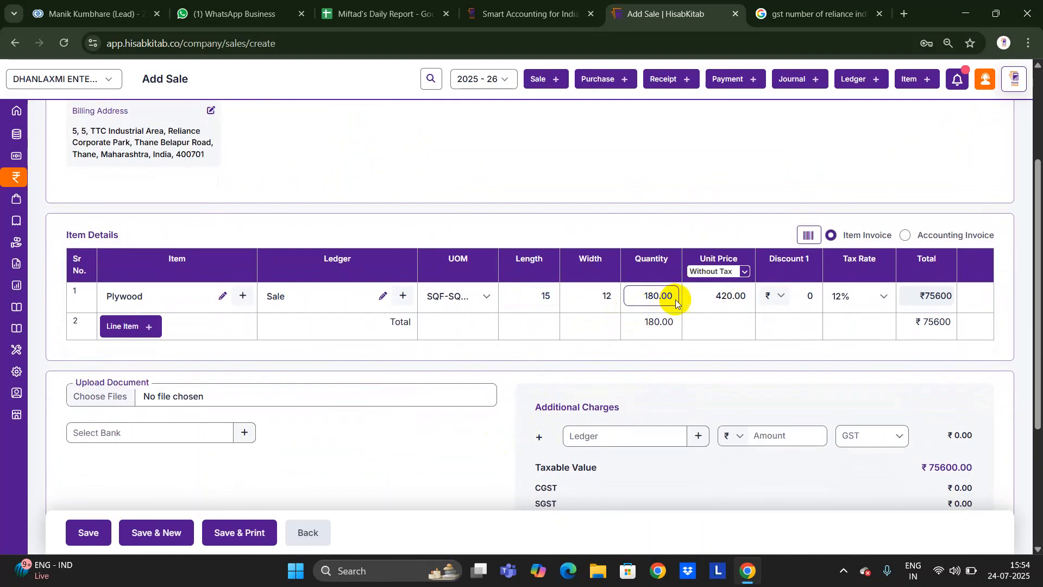
scroll(773, 302, down, 3)
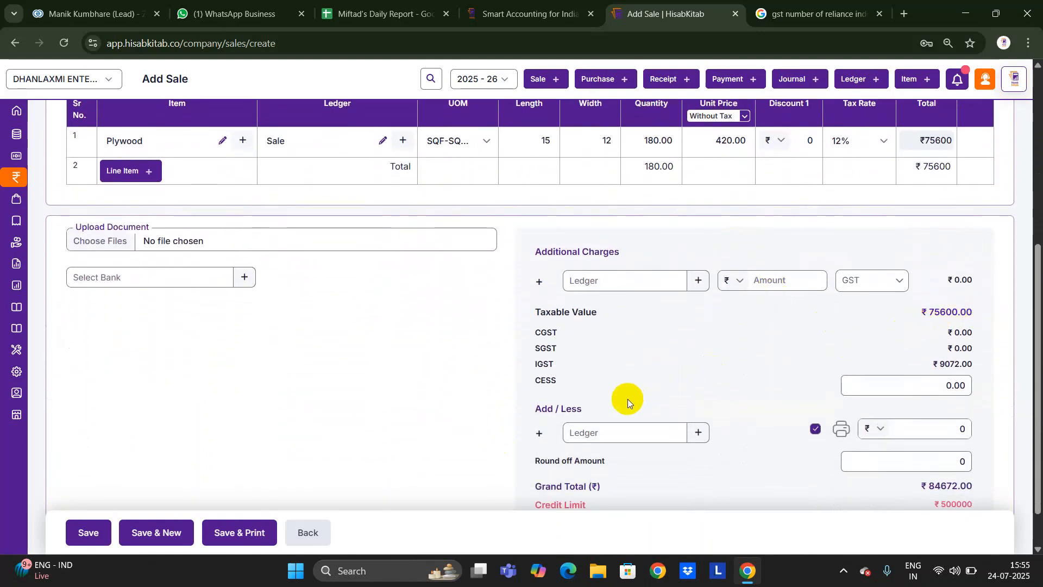
scroll(628, 398, down, 1)
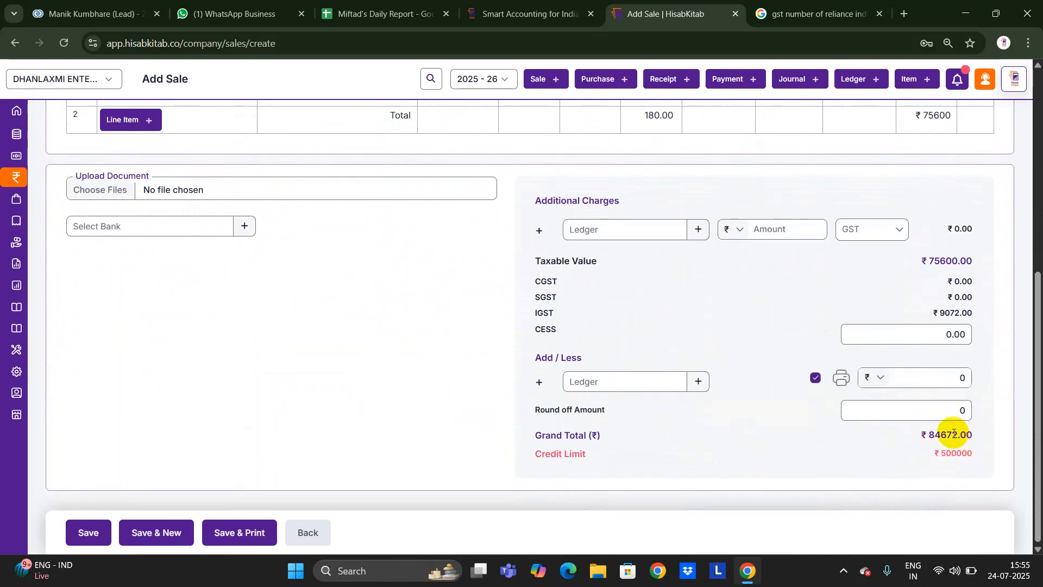
click(220, 529)
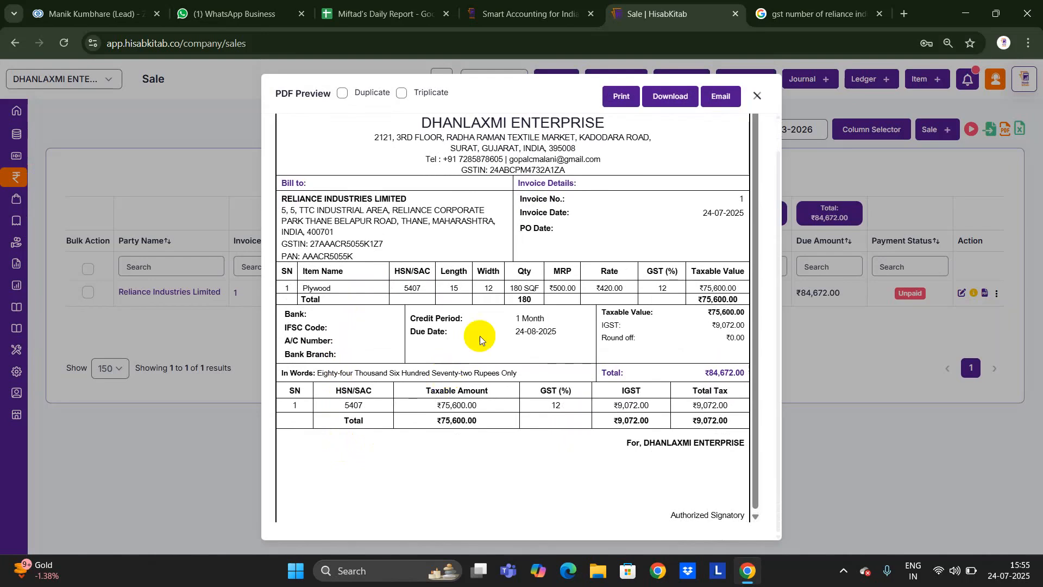
Review the invoice PDF preview and close it to return to the Sales list.
scroll(536, 304, up, 3)
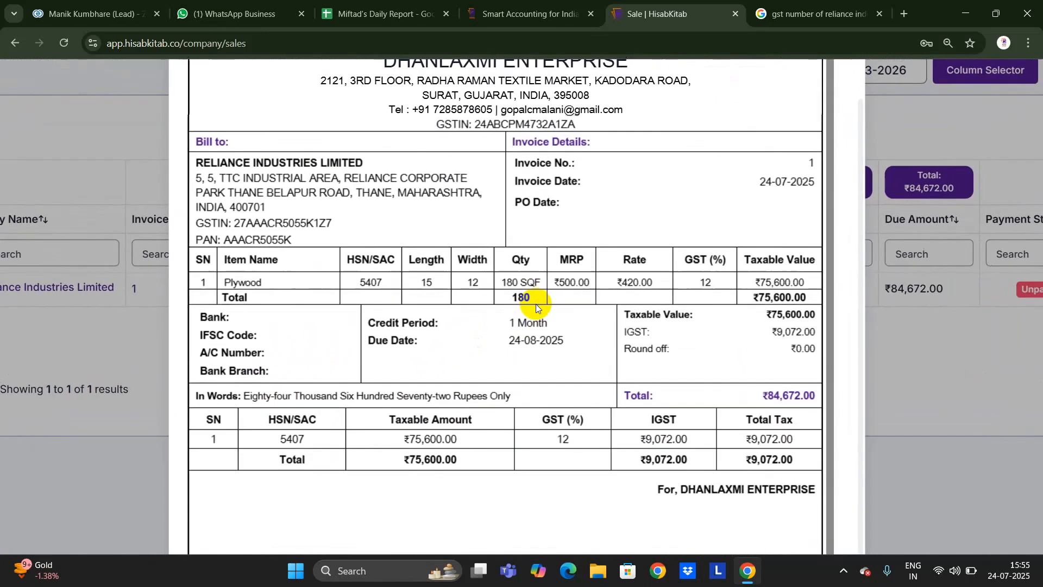
scroll(535, 304, down, 3)
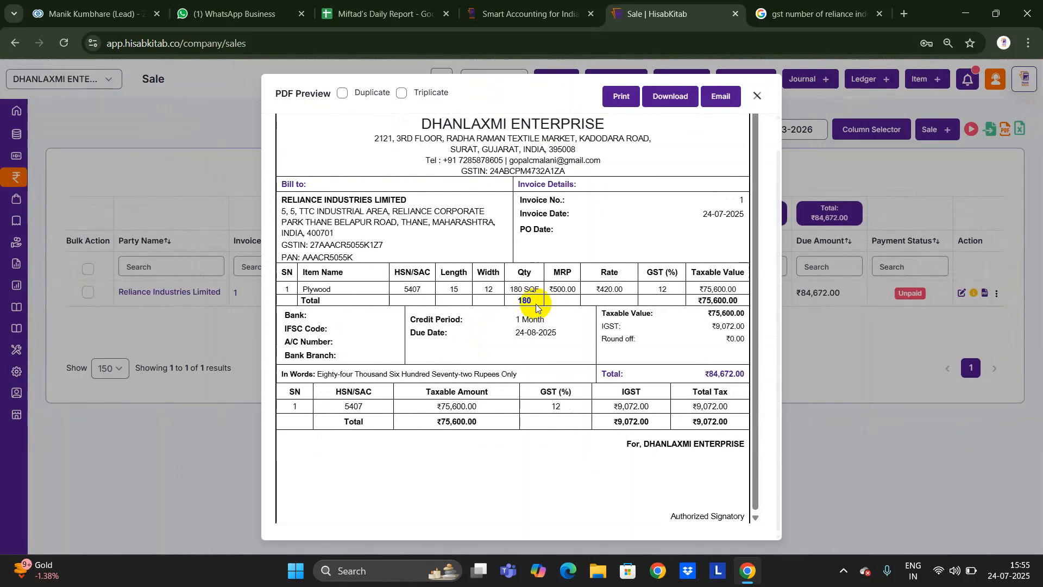
scroll(556, 278, up, 1)
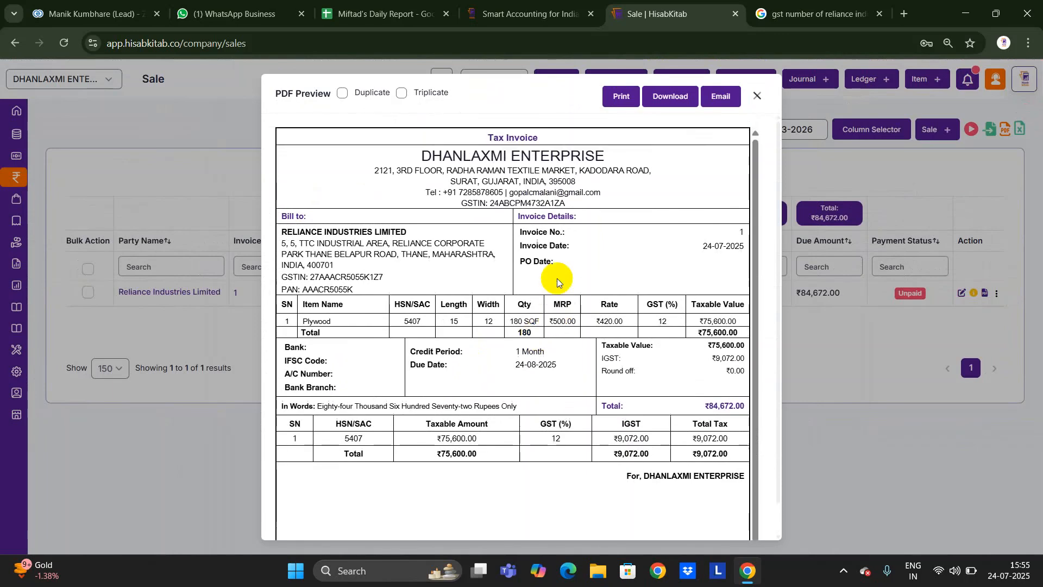
click(754, 98)
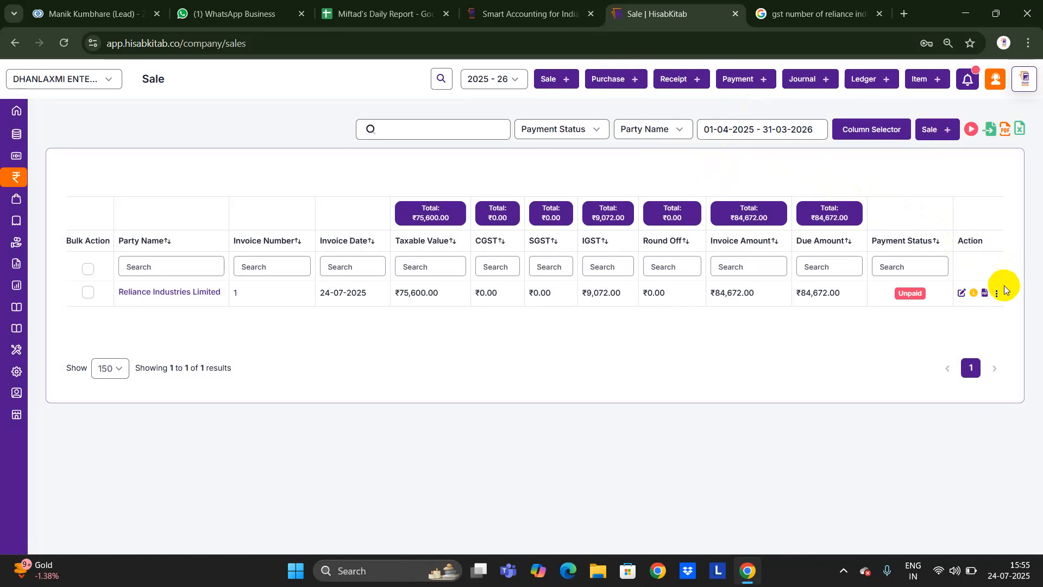
click(984, 292)
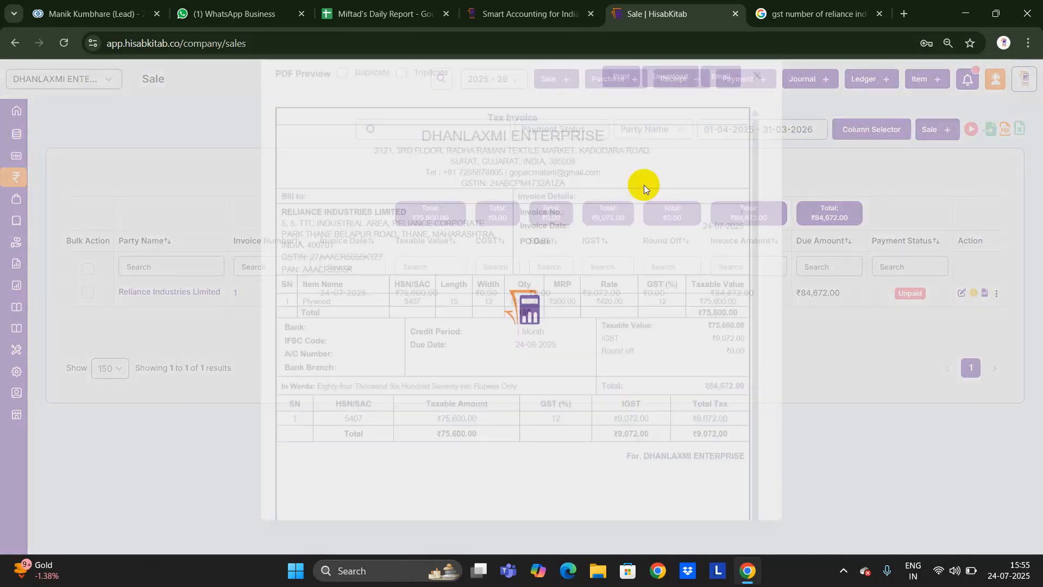
click(758, 96)
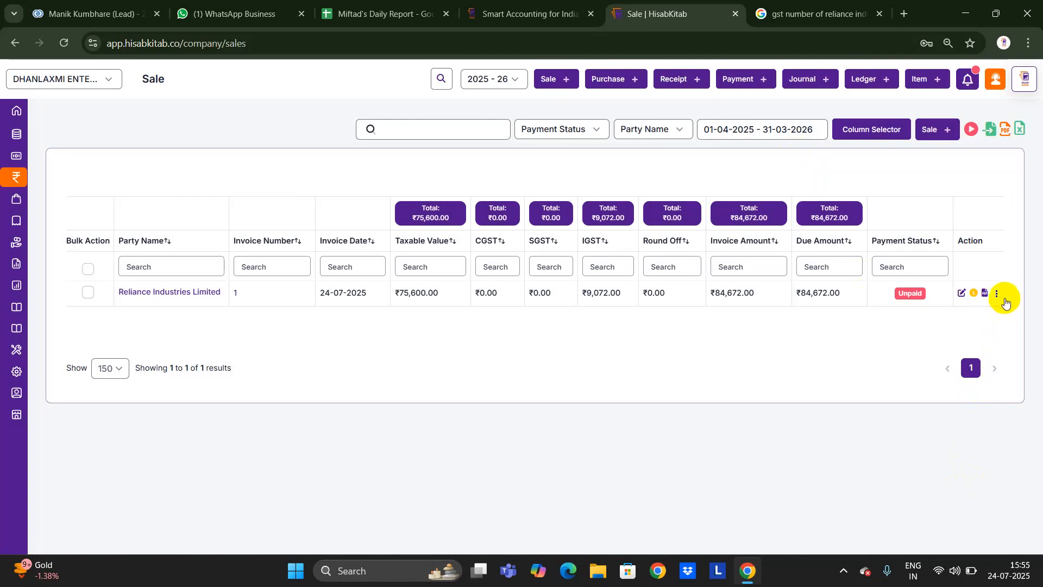
click(998, 295)
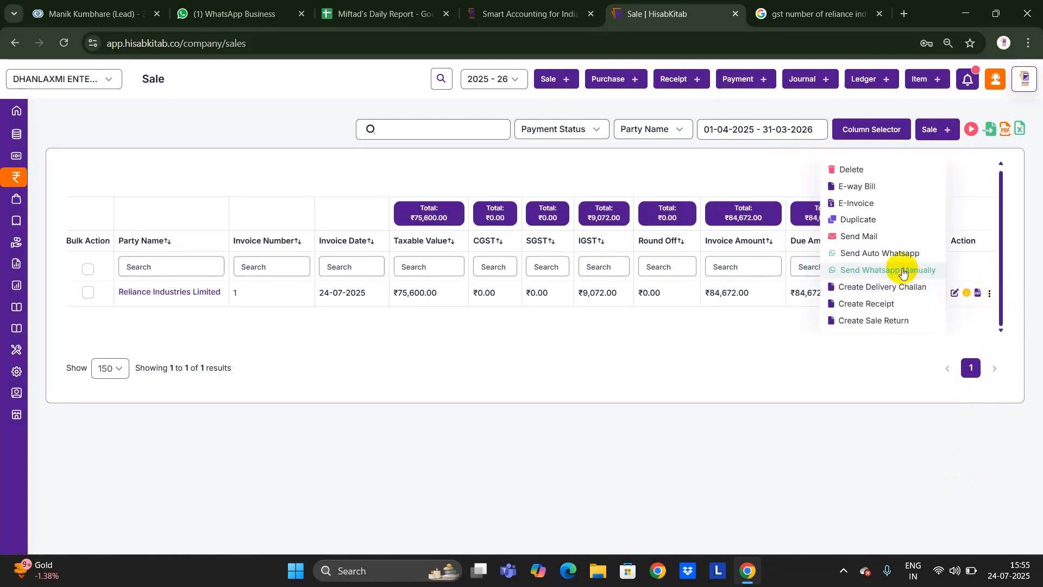
click(903, 270)
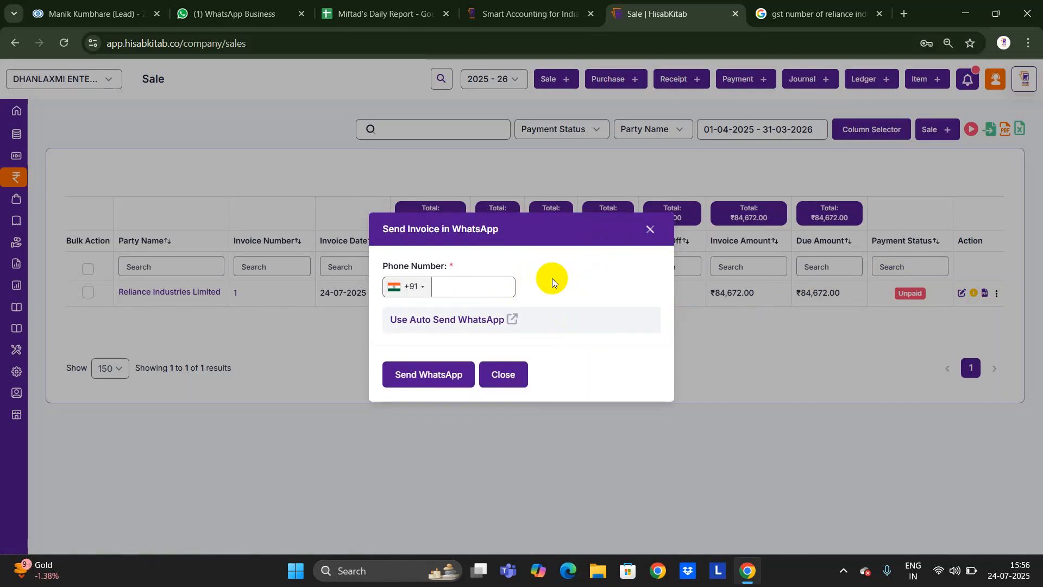
click(650, 229)
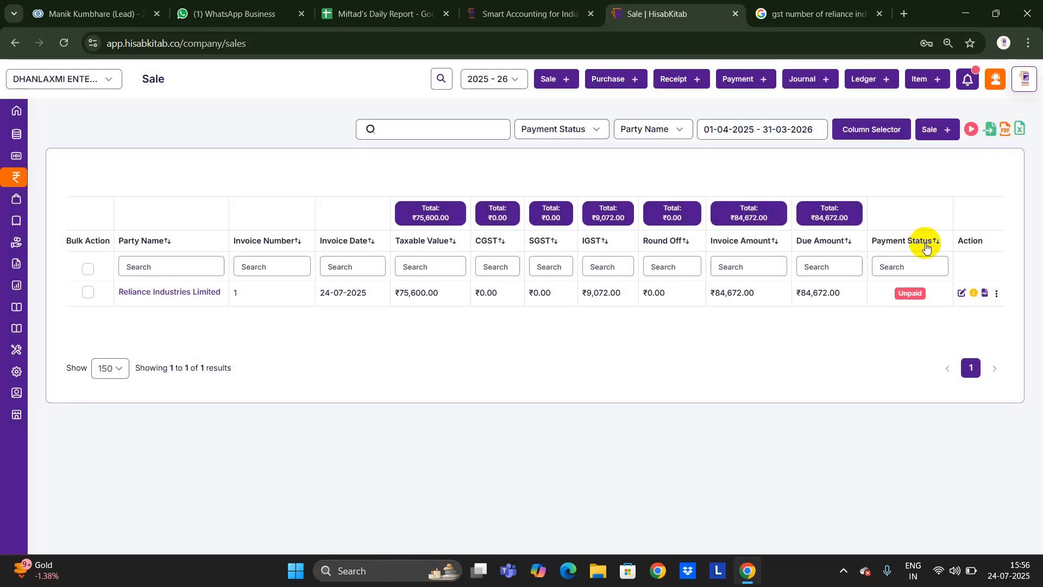
click(996, 295)
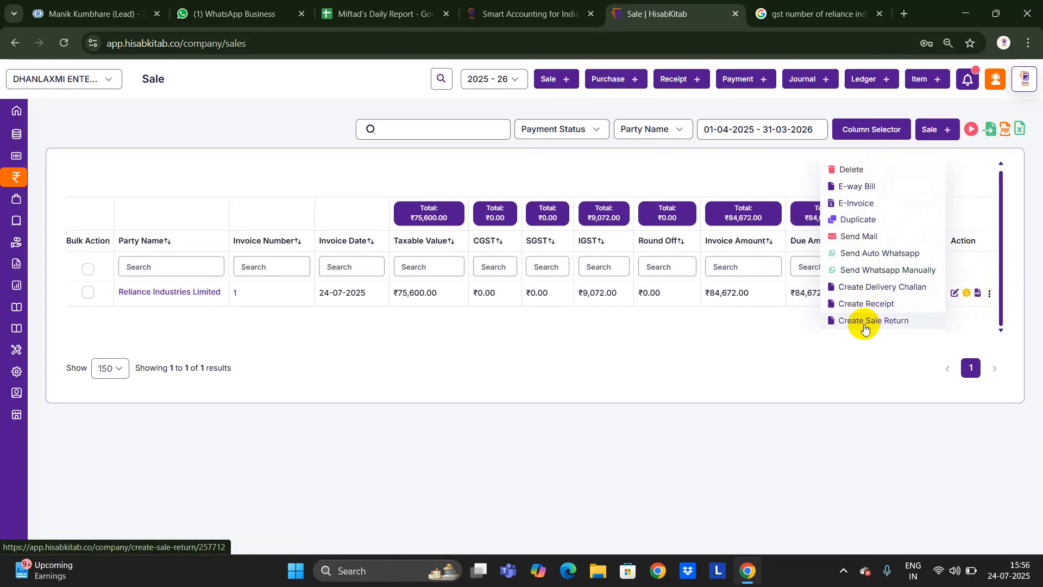
click(843, 406)
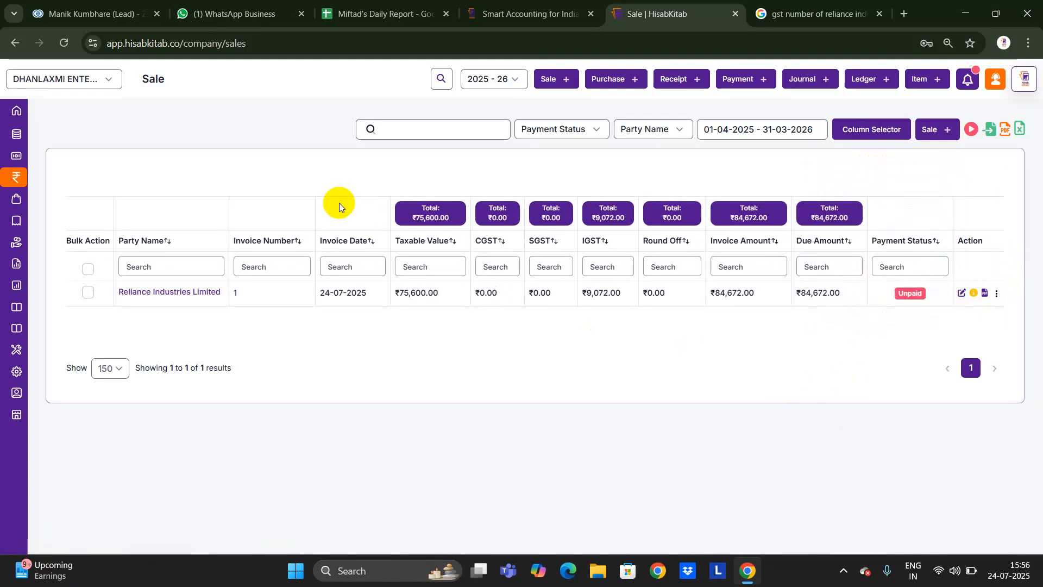
Open the Ledger Report for Reliance Industries Limited in Detail view.
click(46, 110)
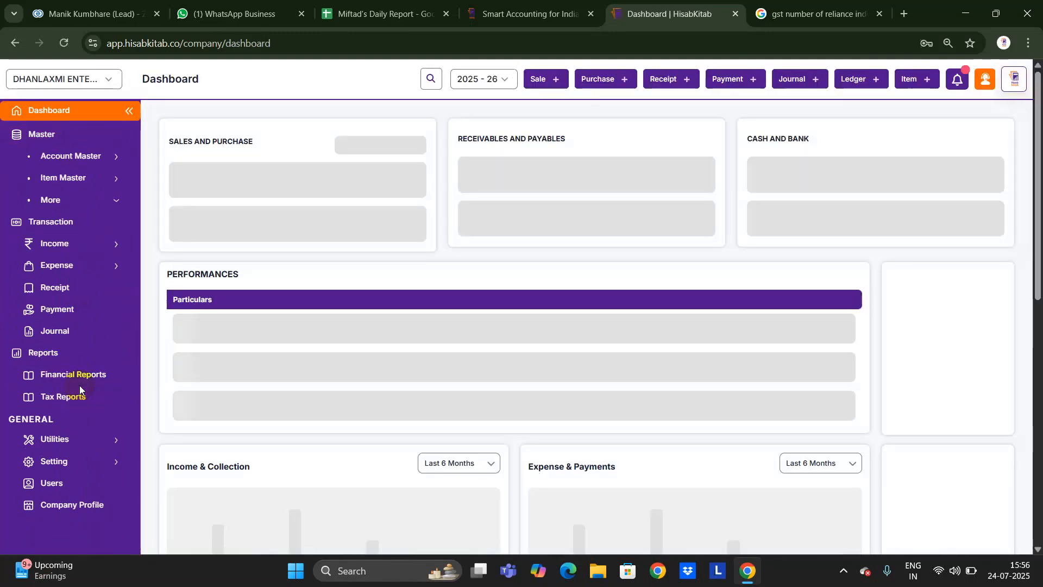
click(80, 374)
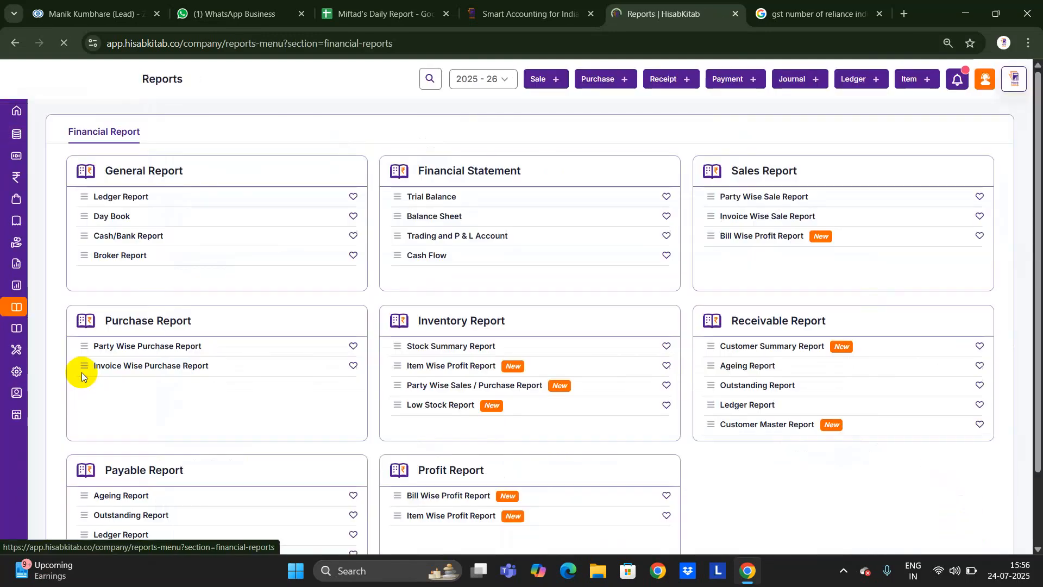
scroll(448, 289, down, 2)
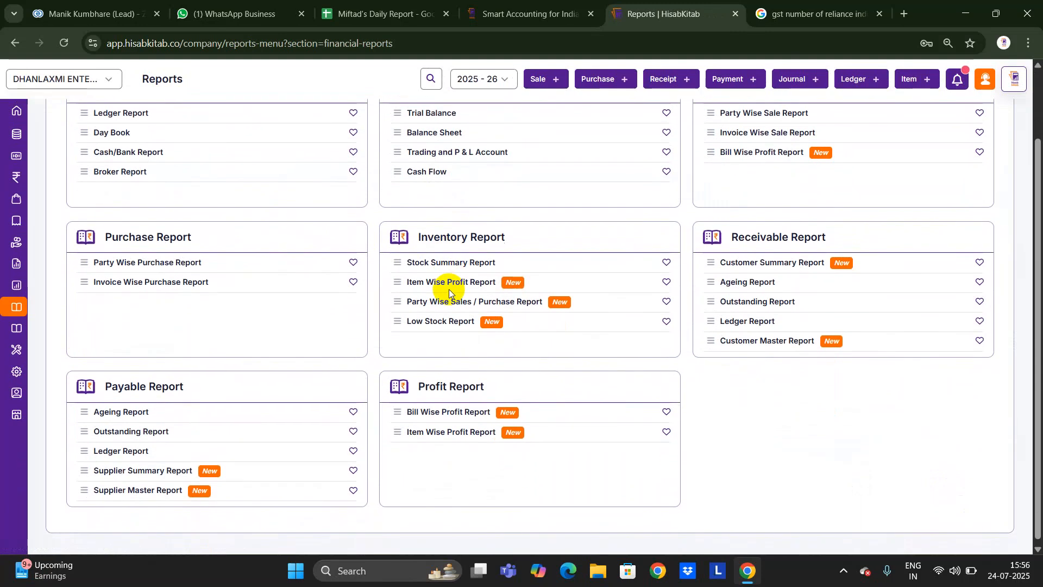
scroll(448, 289, up, 2)
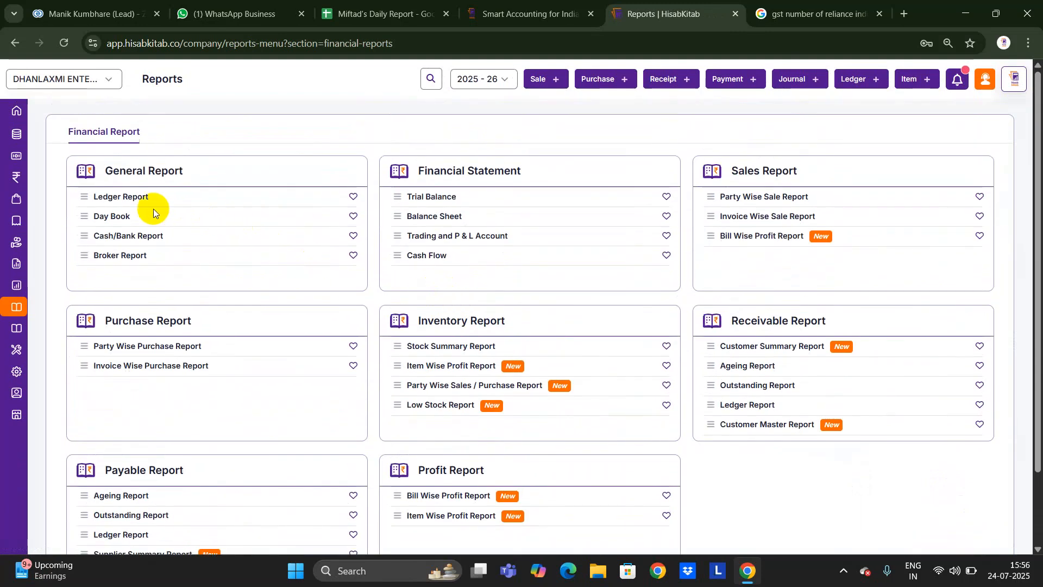
click(140, 199)
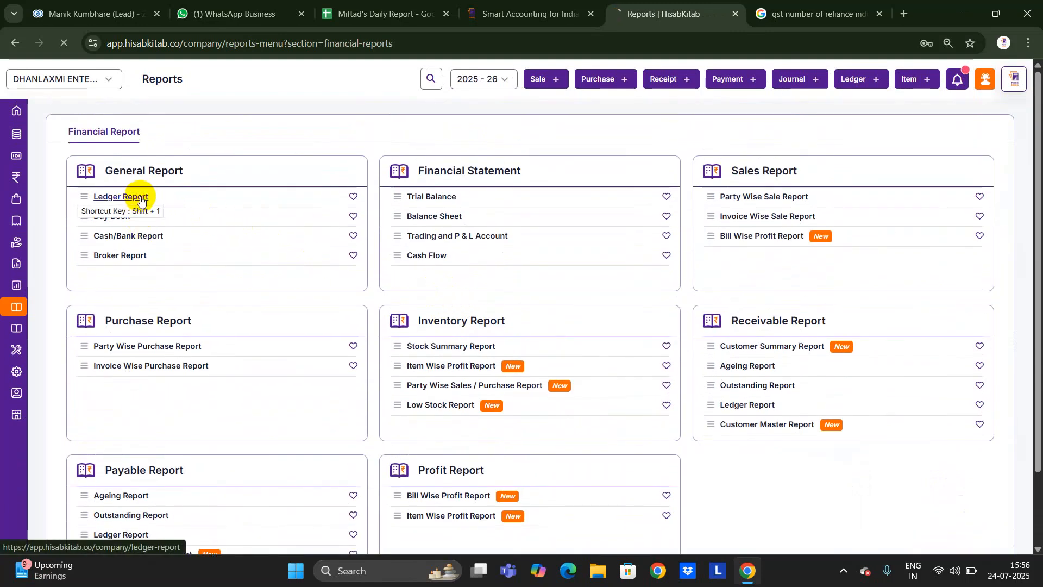
text(reli)
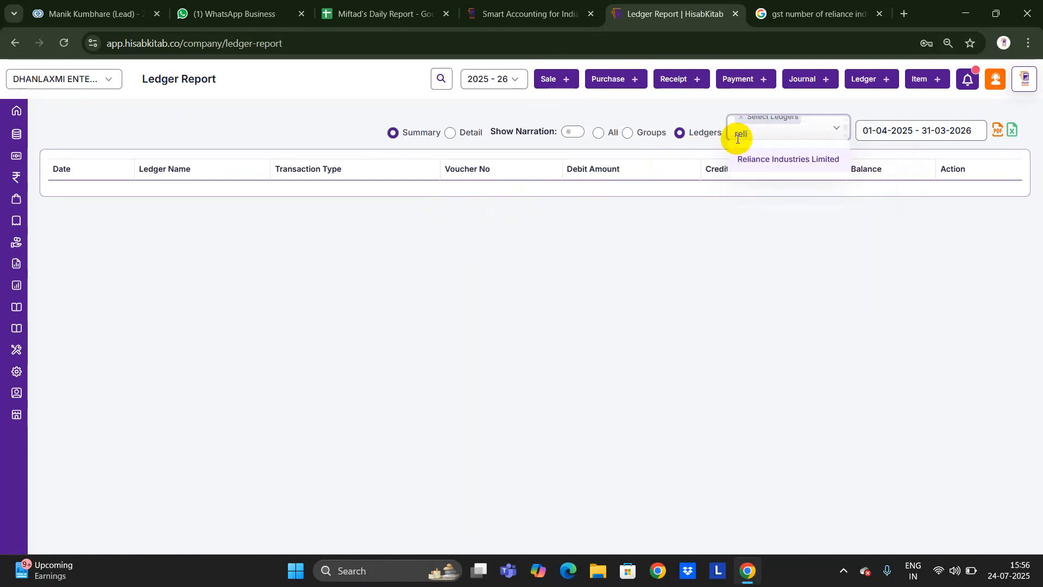
key(Return)
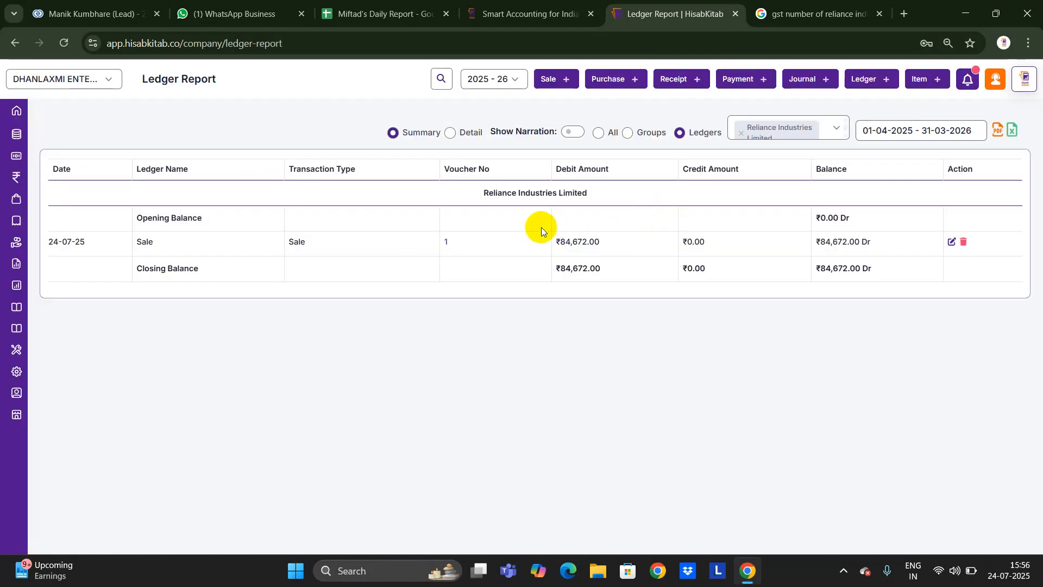
click(449, 132)
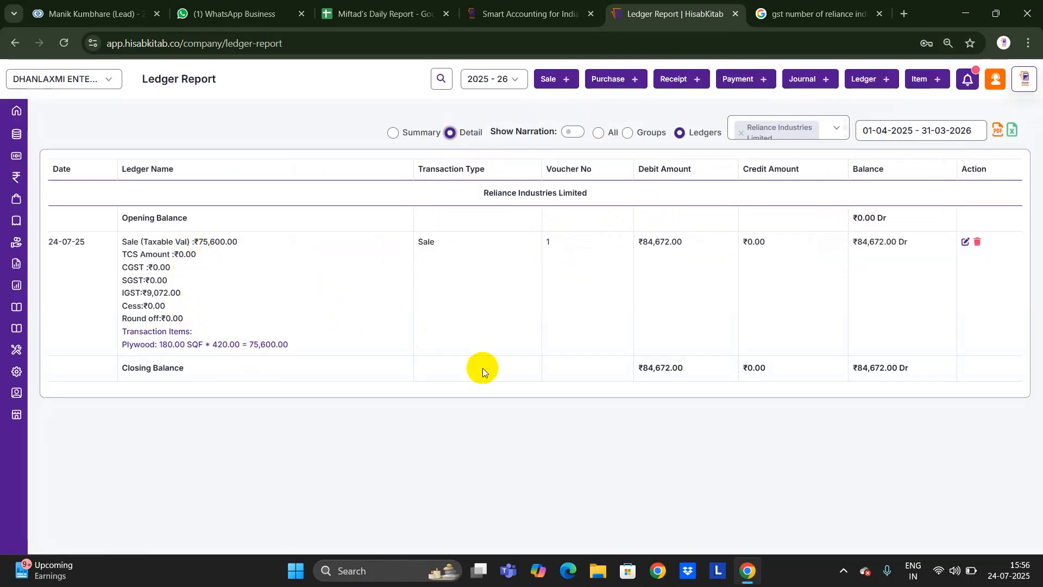
Open the Item Wise Profit Report and highlight Plywood's rate per unit figure.
mouse_move(89, 478)
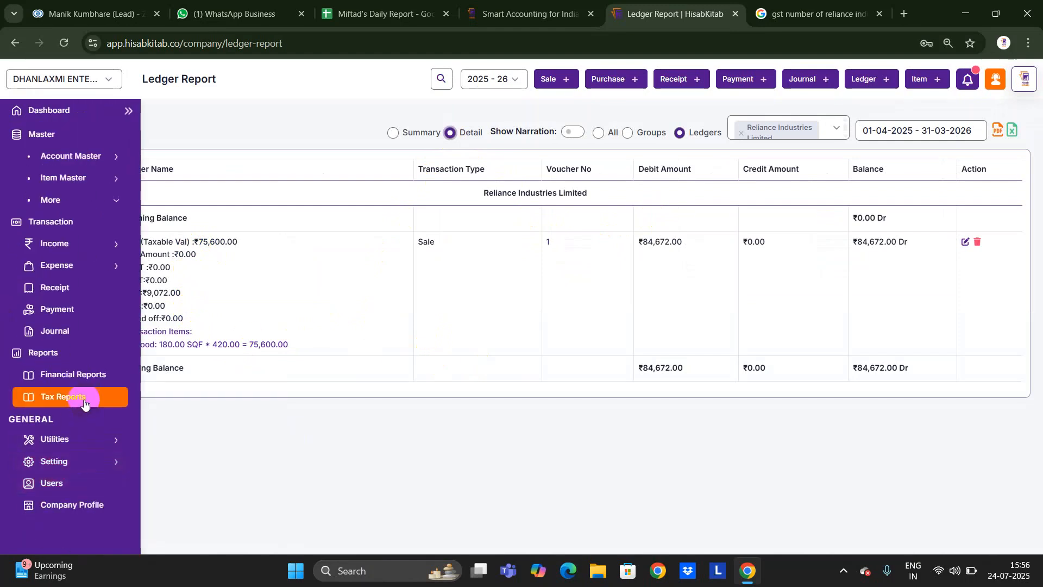
click(94, 380)
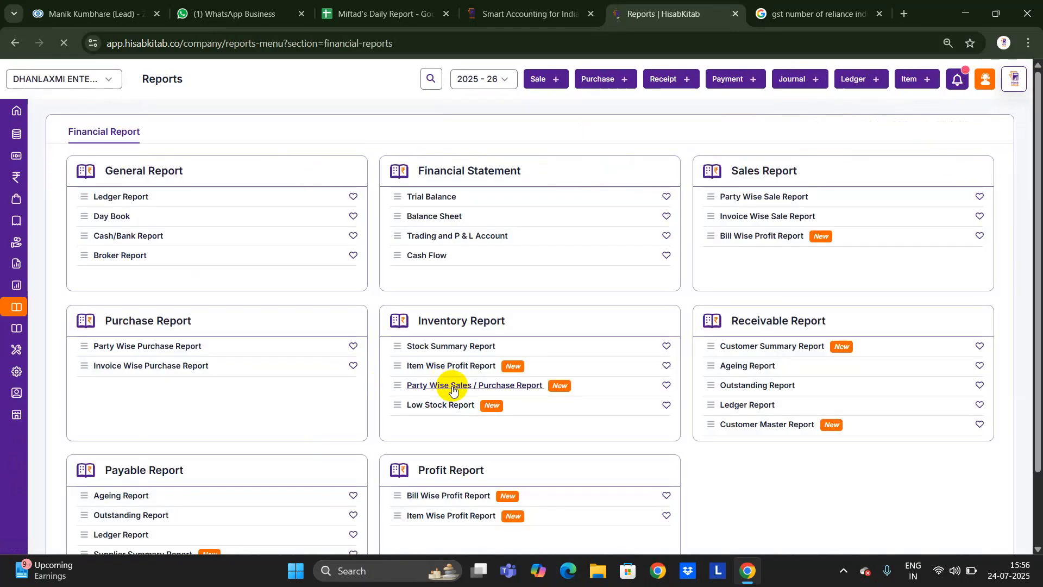
scroll(697, 394, down, 2)
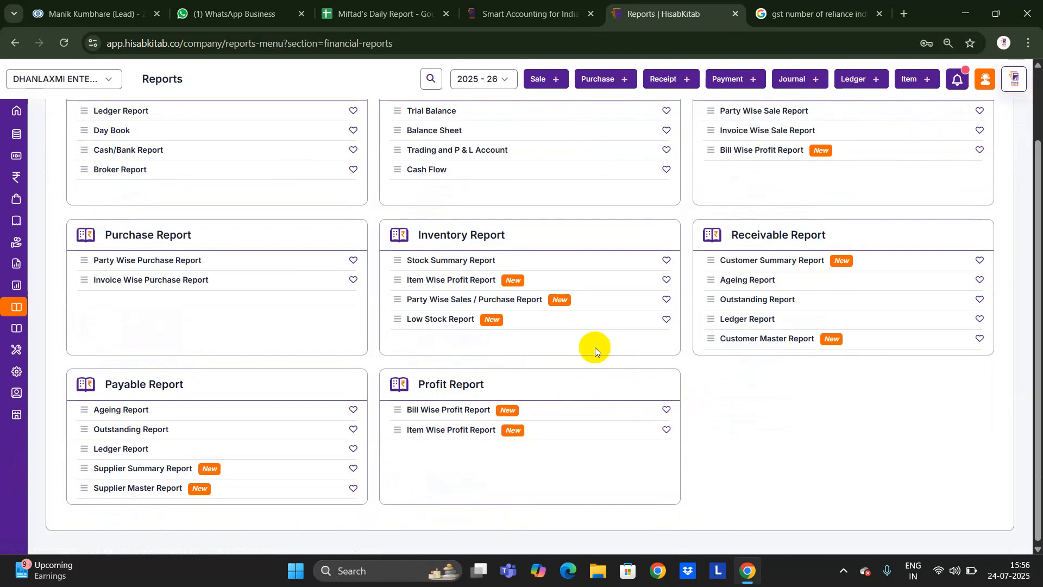
click(458, 285)
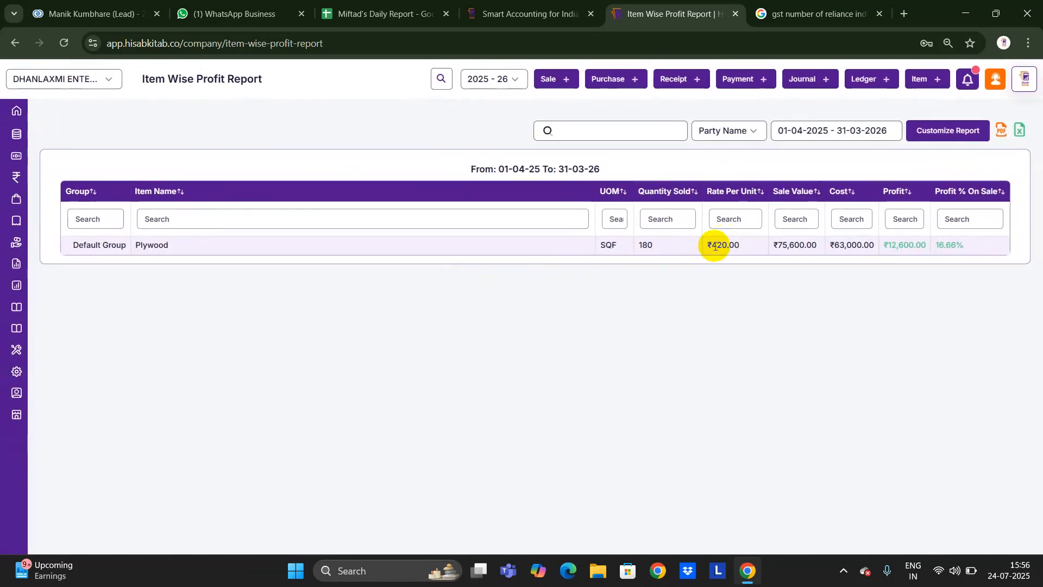
drag(715, 246, 869, 244)
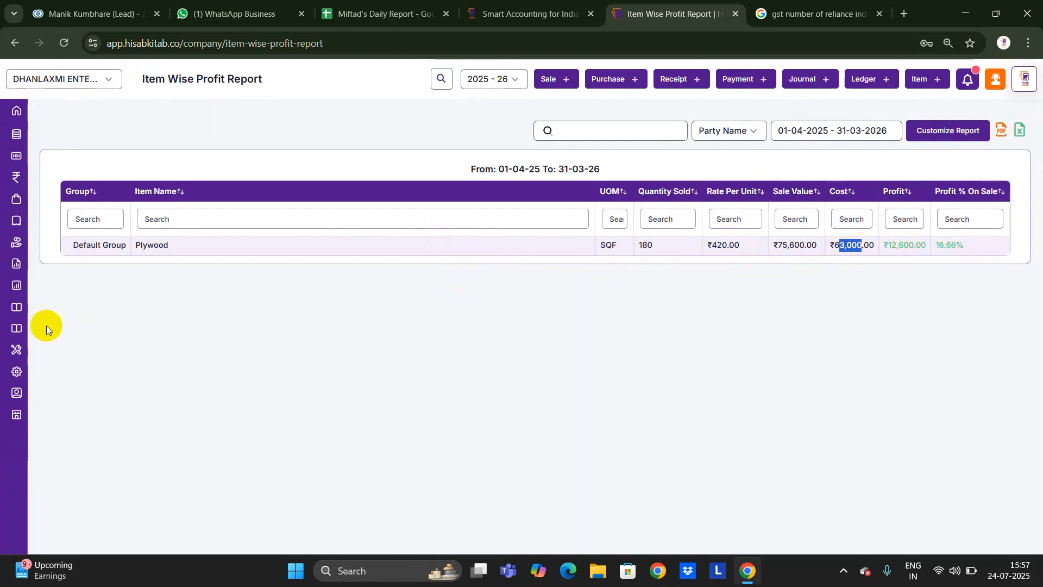
Open the Stock Summary Report showing 2320 SQF of Plywood remaining.
mouse_move(13, 373)
click(65, 373)
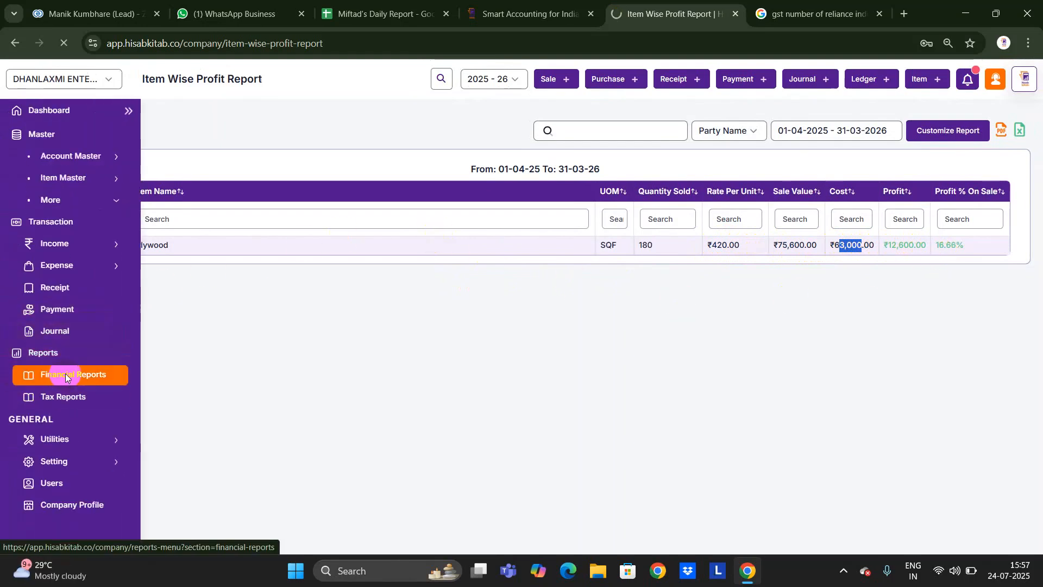
click(447, 347)
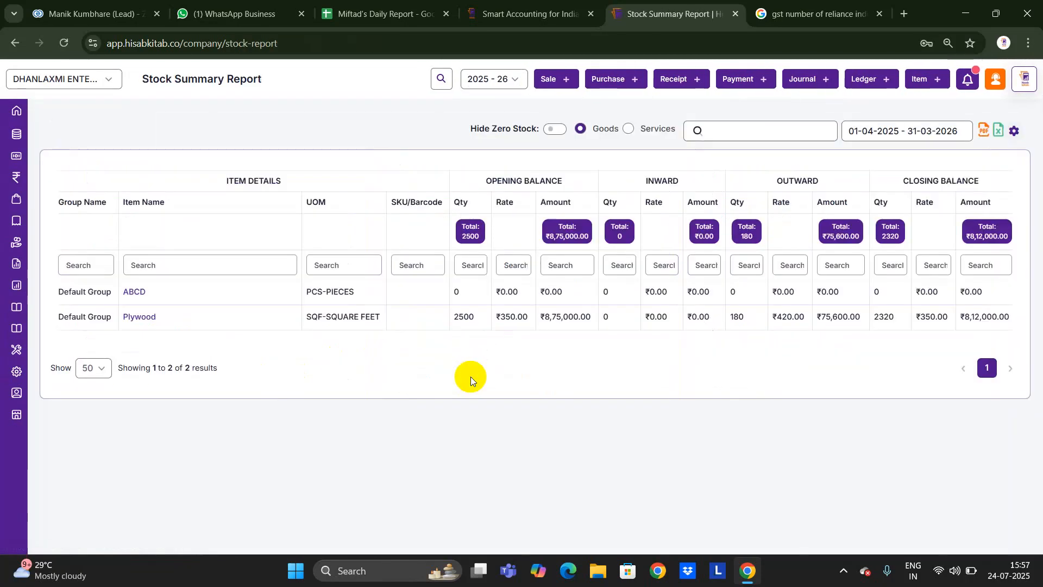
Glance at the empty Users list, then head back to the company dashboard.
click(16, 105)
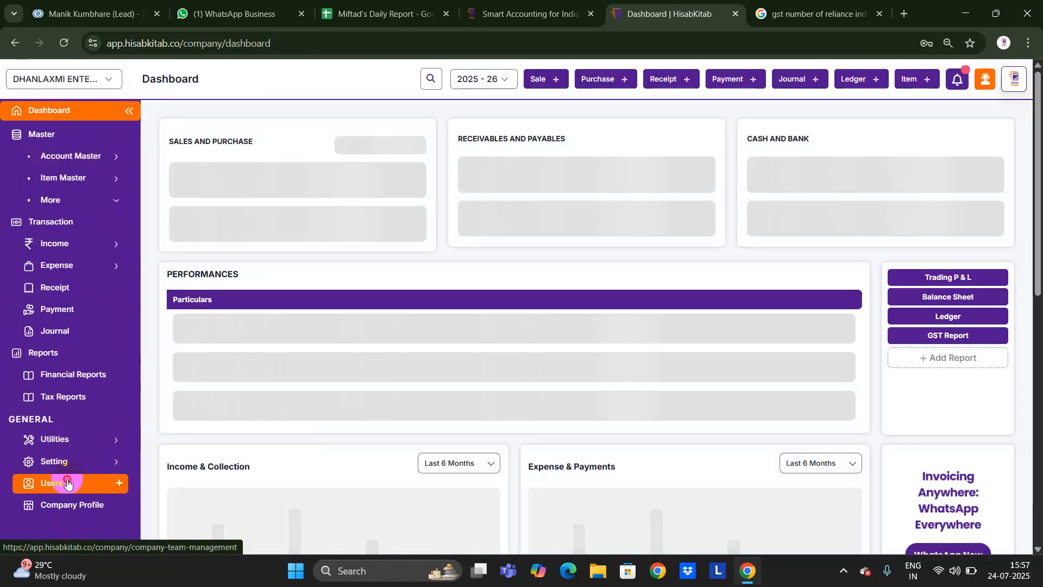
click(67, 483)
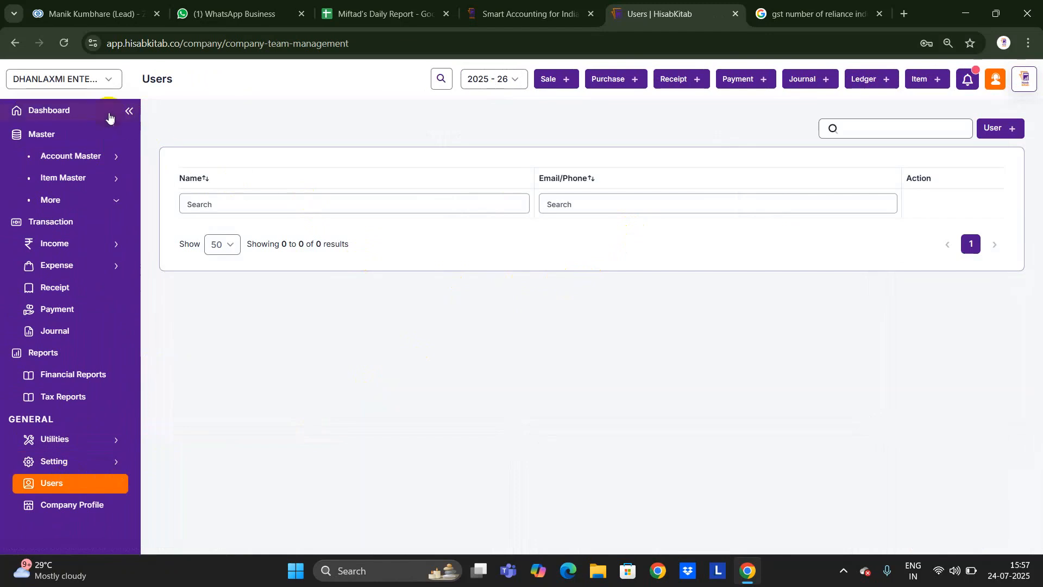
click(90, 112)
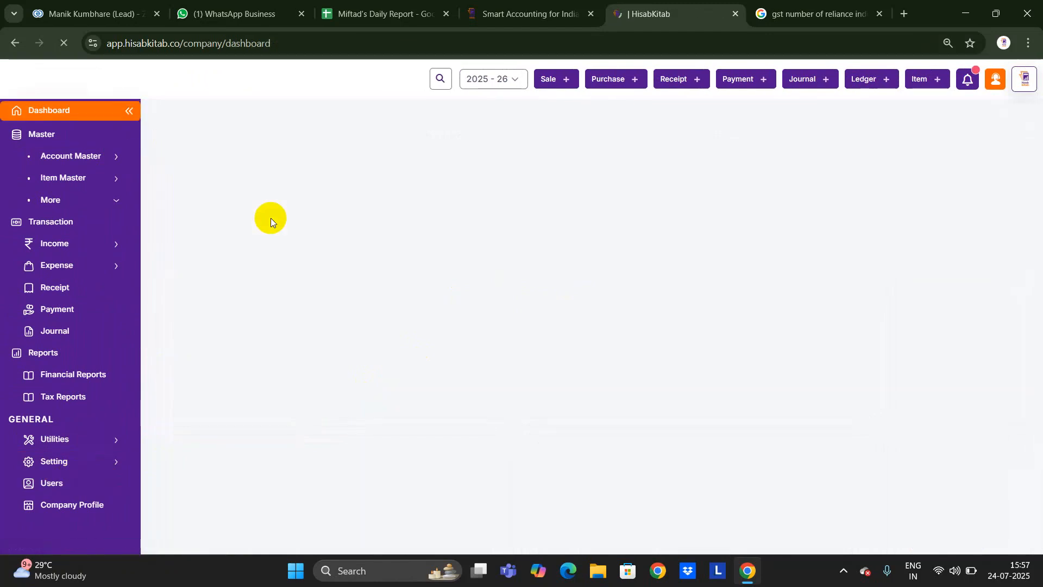